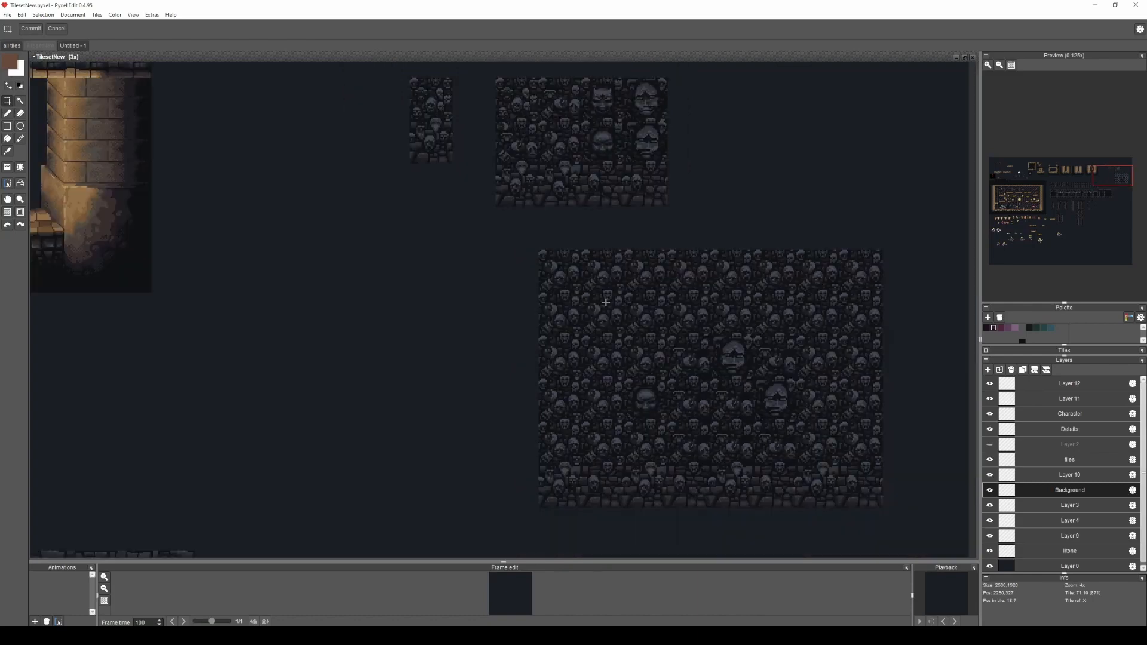
# Look over the skull wall tiles and the castle room mock-up with its platforms, chandeliers and stone walls.
pyautogui.moveTo(605, 302); pyautogui.dragTo(511, 303)
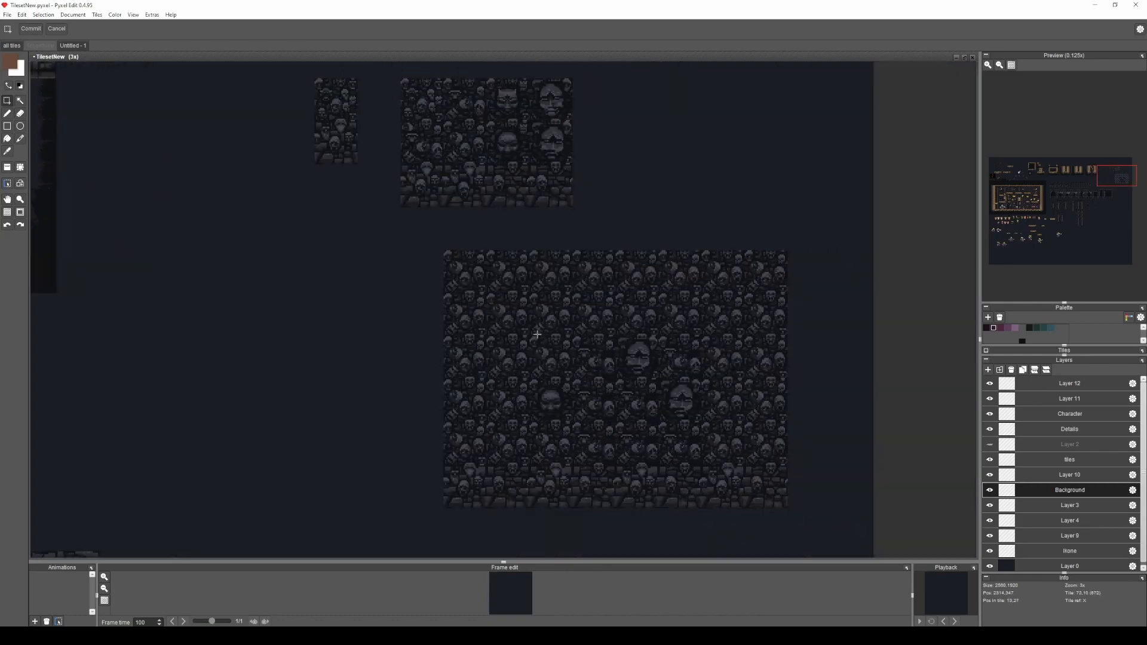
pyautogui.scroll(-2, 525, 341)
pyautogui.moveTo(327, 384); pyautogui.dragTo(765, 192)
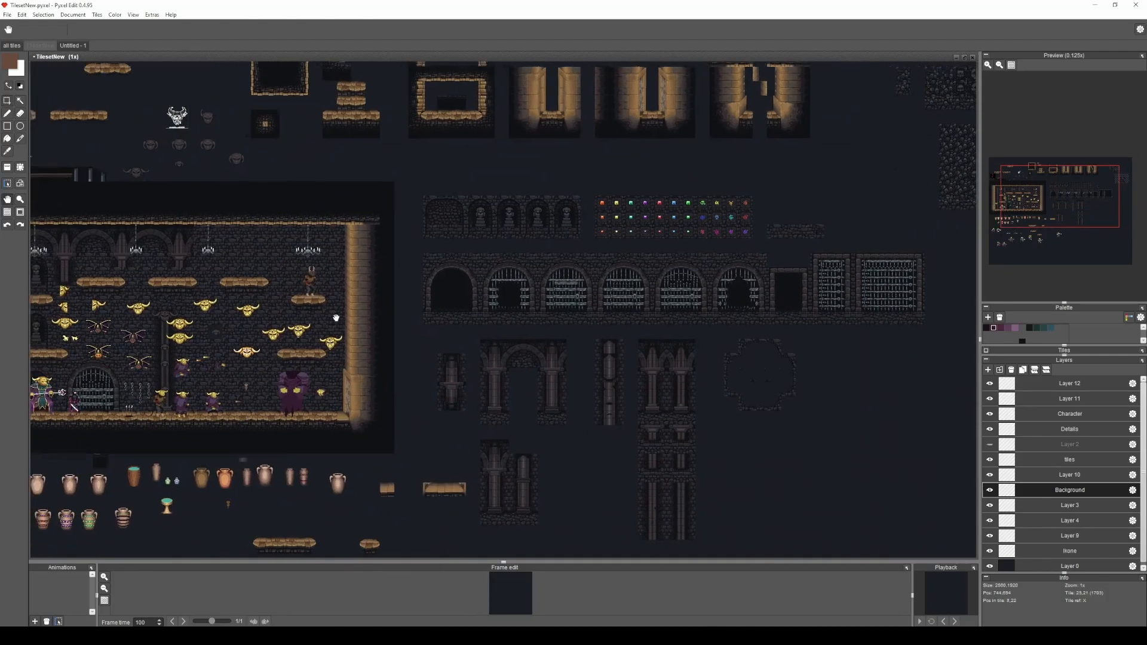
pyautogui.scroll(2, 287, 308)
pyautogui.moveTo(461, 311); pyautogui.dragTo(572, 245)
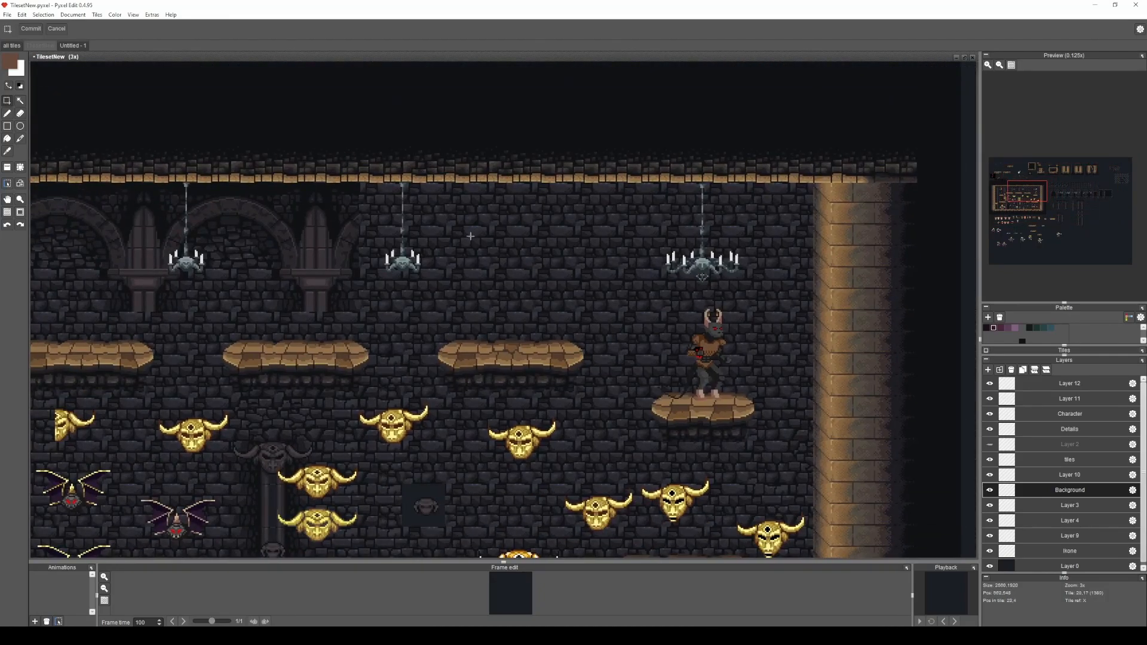
pyautogui.moveTo(606, 259); pyautogui.dragTo(483, 259)
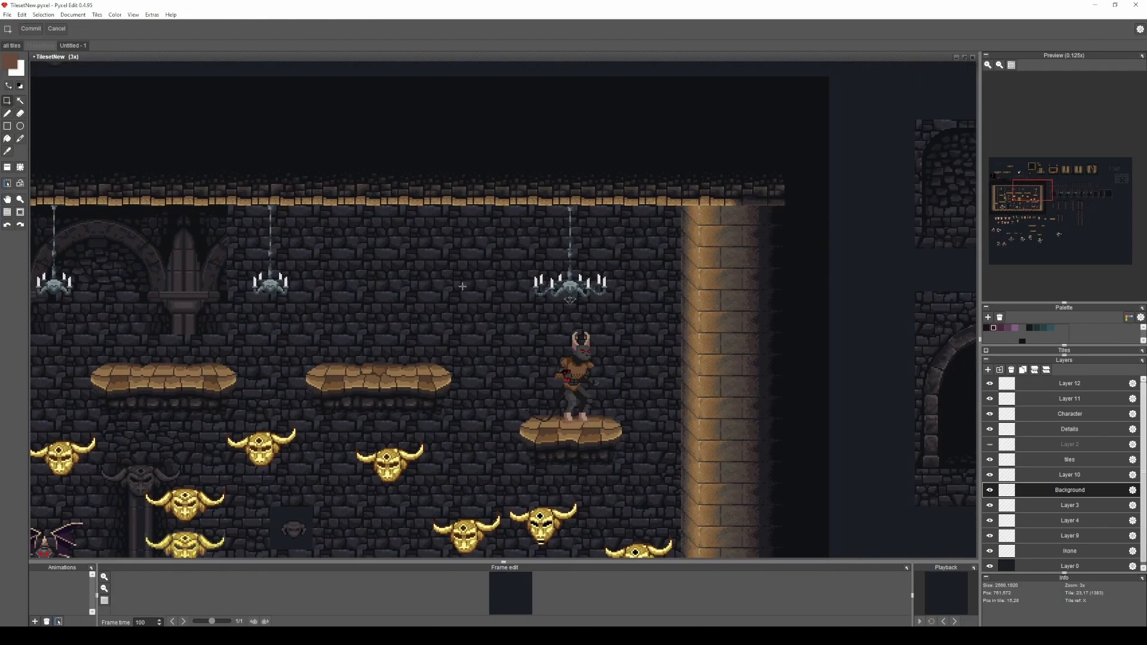
pyautogui.scroll(2, 482, 259)
pyautogui.scroll(-3, 518, 326)
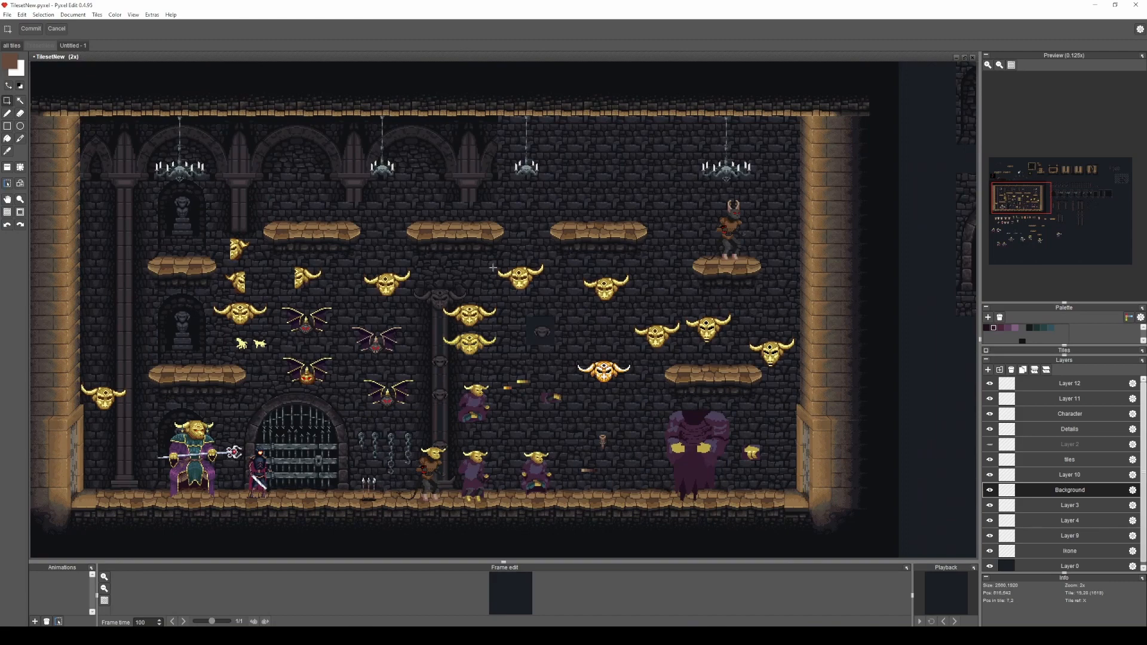
pyautogui.scroll(4, 344, 286)
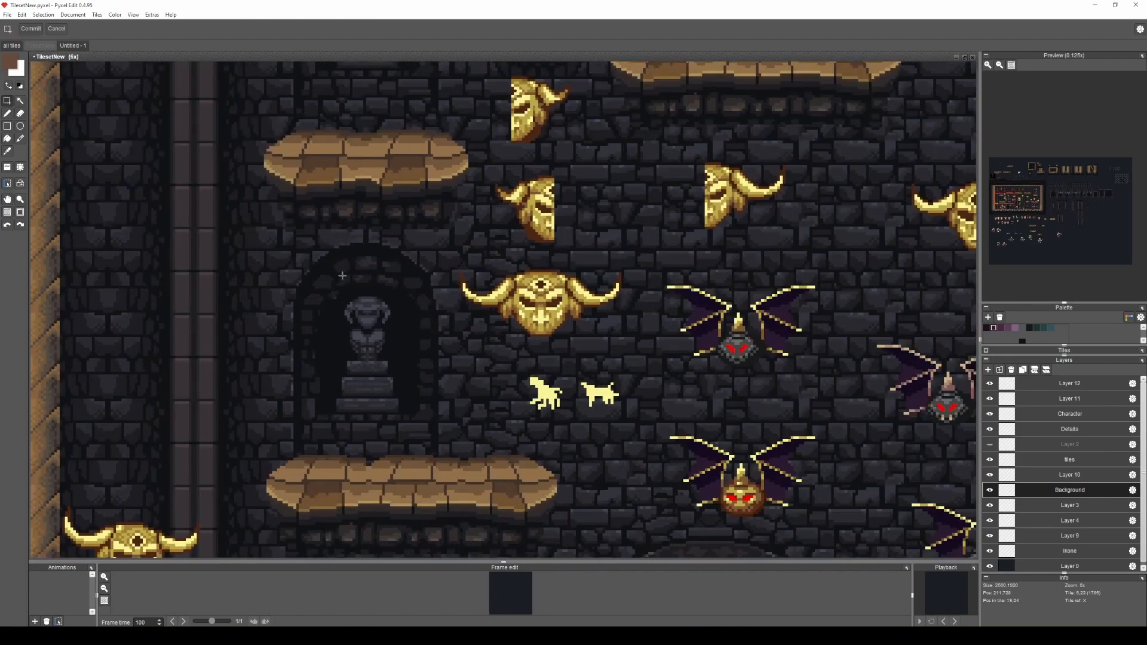
# Examine the castle room's statue niche, gate, hanging chains and robed enemies up close, outlining the areas of interest.
pyautogui.moveTo(255, 232); pyautogui.dragTo(483, 482)
pyautogui.scroll(-2, 555, 421)
pyautogui.moveTo(612, 429); pyautogui.dragTo(406, 78)
pyautogui.moveTo(343, 96); pyautogui.dragTo(510, 279)
pyautogui.scroll(3, 713, 267)
pyautogui.moveTo(666, 319)
pyautogui.mouseDown()
pyautogui.moveTo(544, 187)
pyautogui.moveTo(503, 102)
pyautogui.mouseUp()
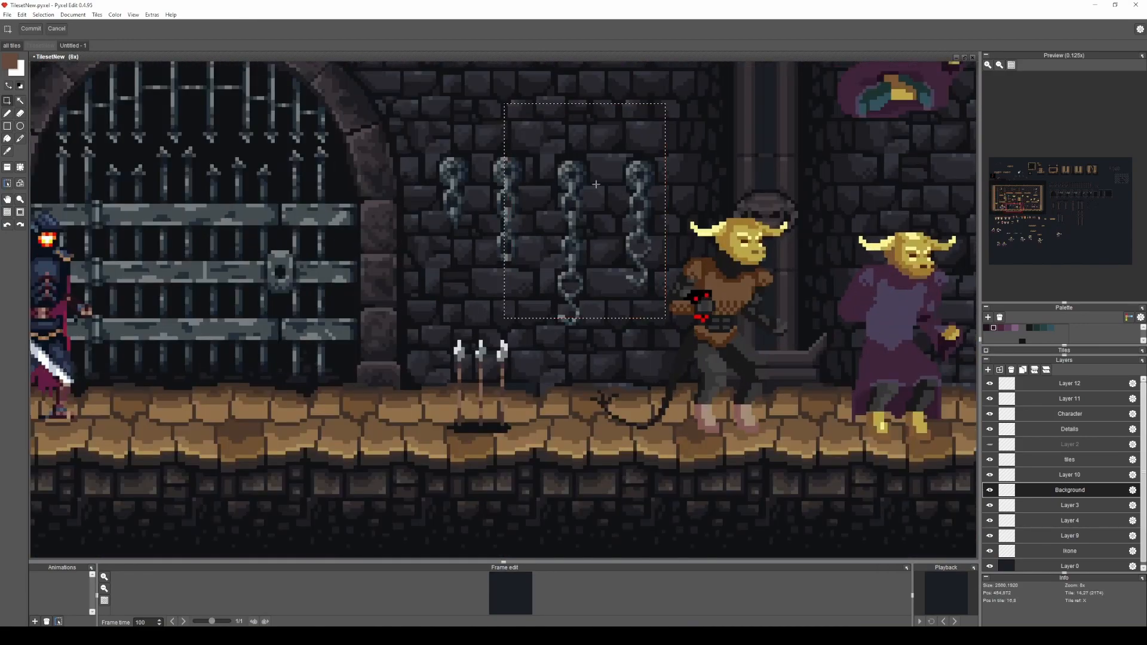
pyautogui.scroll(-2, 618, 164)
pyautogui.moveTo(673, 153); pyautogui.dragTo(397, 339)
pyautogui.click(583, 339)
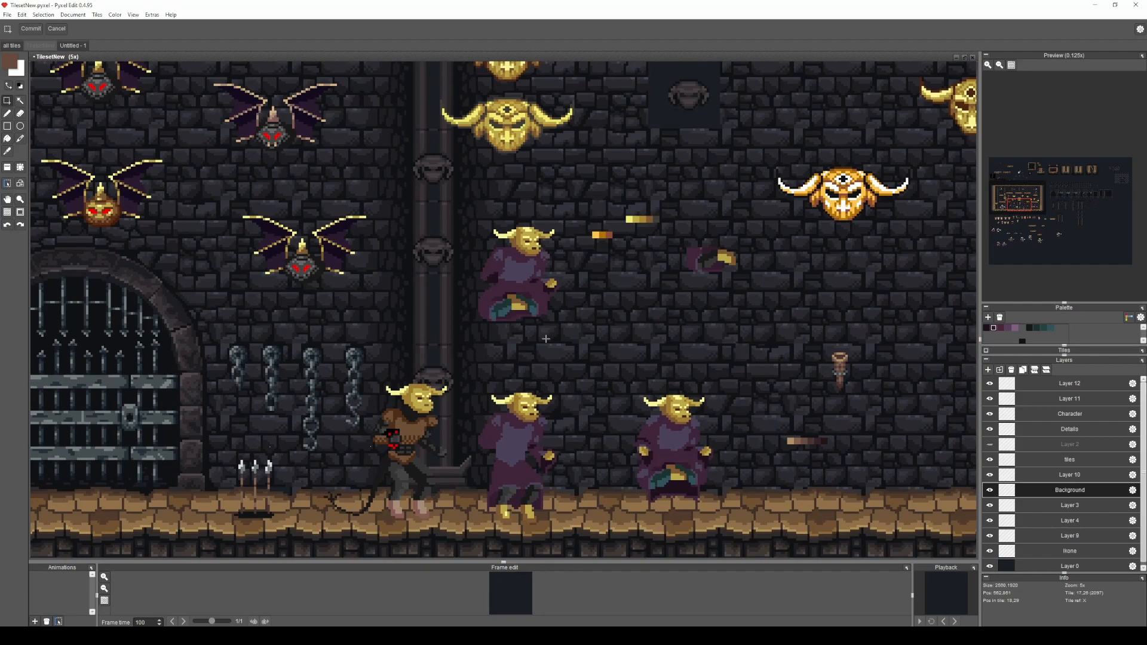
pyautogui.moveTo(293, 363); pyautogui.dragTo(514, 361)
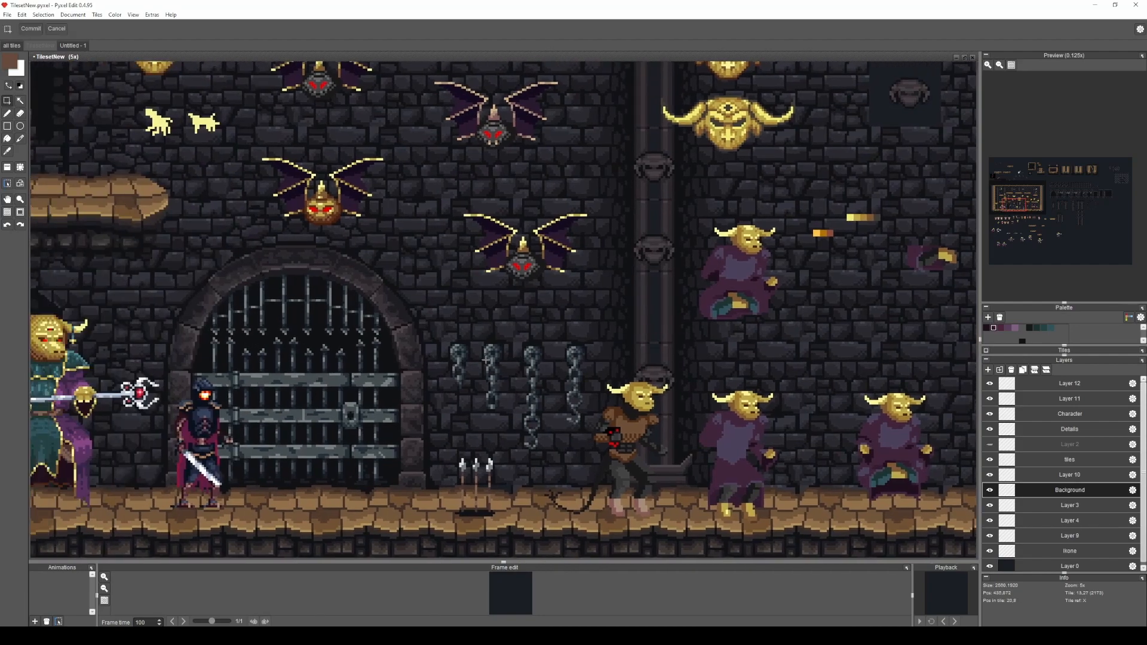
# Examine the repeating brick background of the castle room around the chandeliers and upper platforms.
pyautogui.scroll(-1, 565, 329)
pyautogui.moveTo(622, 277); pyautogui.dragTo(247, 405)
pyautogui.scroll(-1, 247, 404)
pyautogui.moveTo(658, 230); pyautogui.dragTo(541, 427)
pyautogui.scroll(2, 469, 253)
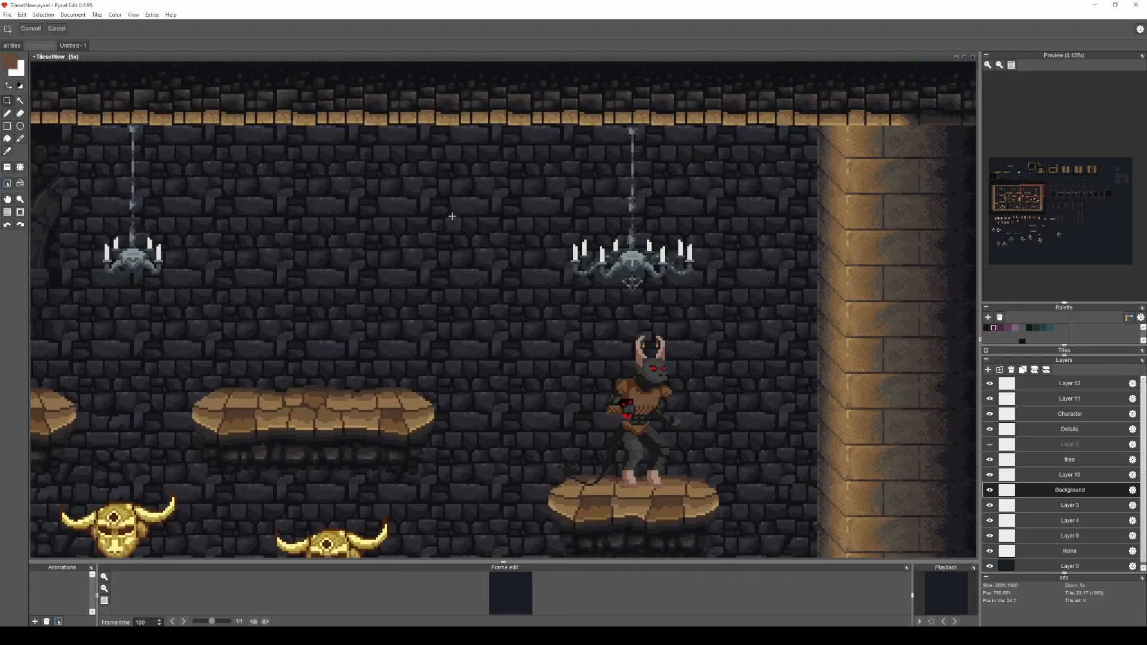
pyautogui.scroll(2, 478, 273)
pyautogui.moveTo(523, 318); pyautogui.dragTo(412, 224)
pyautogui.click(412, 223)
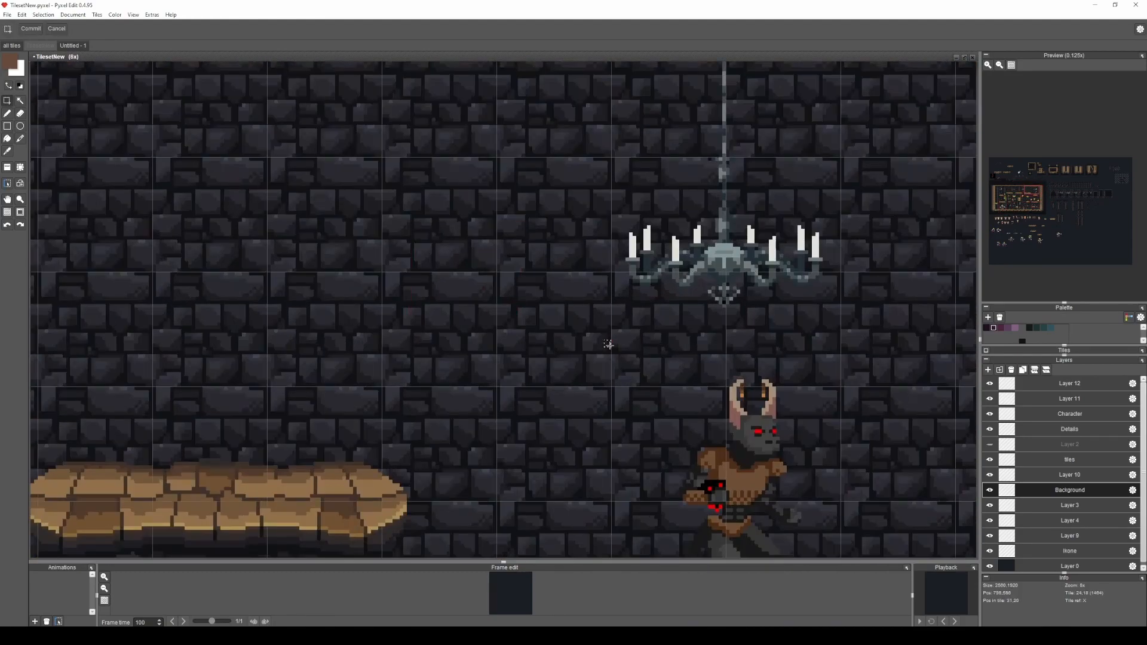
# Survey the rest of the tileset, from the castle room past the arches and gates to the large skull wall.
pyautogui.scroll(-2, 504, 318)
pyautogui.scroll(-1, 654, 268)
pyautogui.moveTo(693, 265); pyautogui.dragTo(143, 470)
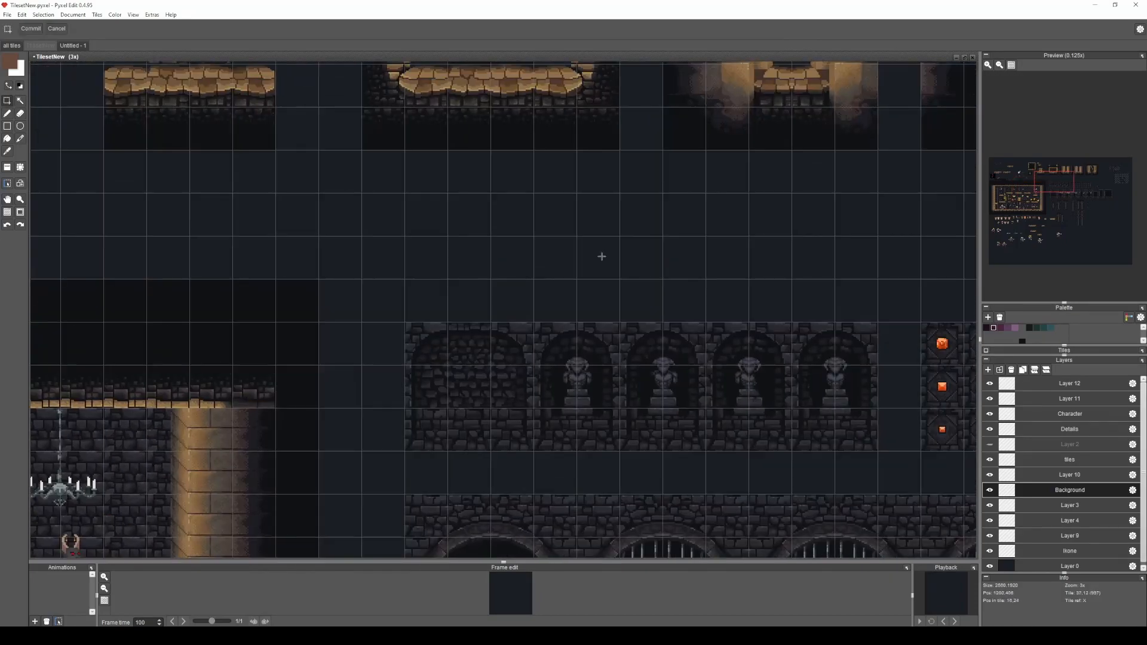
pyautogui.moveTo(702, 198); pyautogui.dragTo(338, 462)
pyautogui.scroll(-1, 646, 294)
pyautogui.scroll(-1, 719, 280)
pyautogui.moveTo(745, 268); pyautogui.dragTo(310, 289)
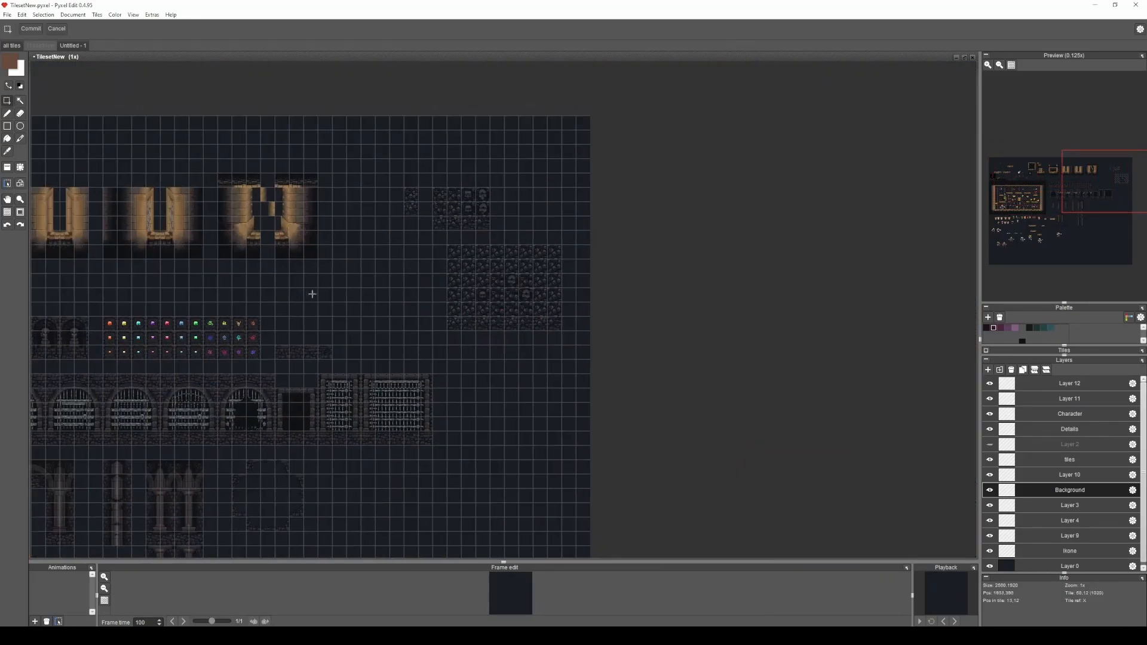
pyautogui.scroll(2, 387, 281)
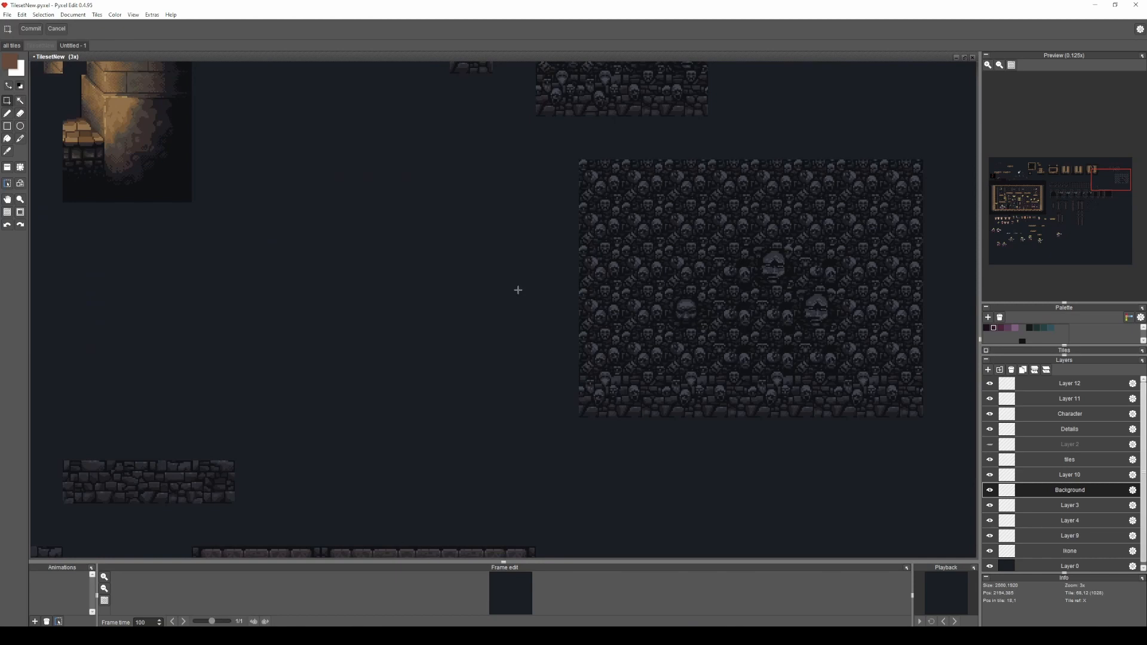
pyautogui.scroll(2, 636, 311)
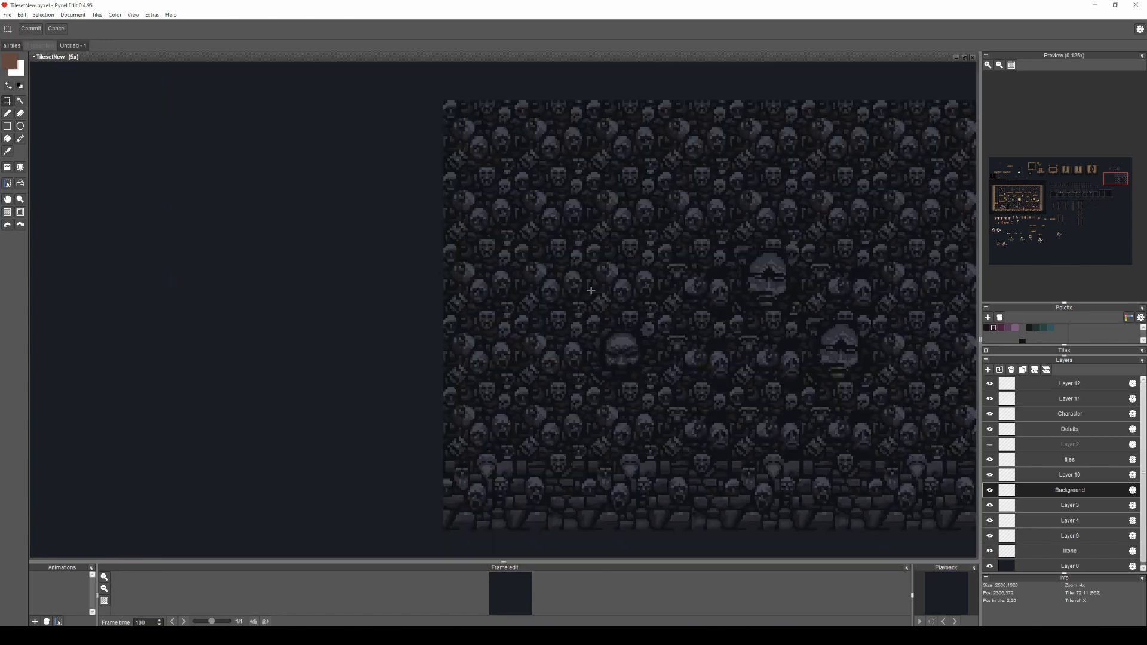
# Show the tile grid and erase the separate two-tile skull column beside the skull tileset with an empty tile.
pyautogui.moveTo(590, 291); pyautogui.dragTo(585, 293)
pyautogui.press('g')
pyautogui.moveTo(523, 208); pyautogui.dragTo(540, 505)
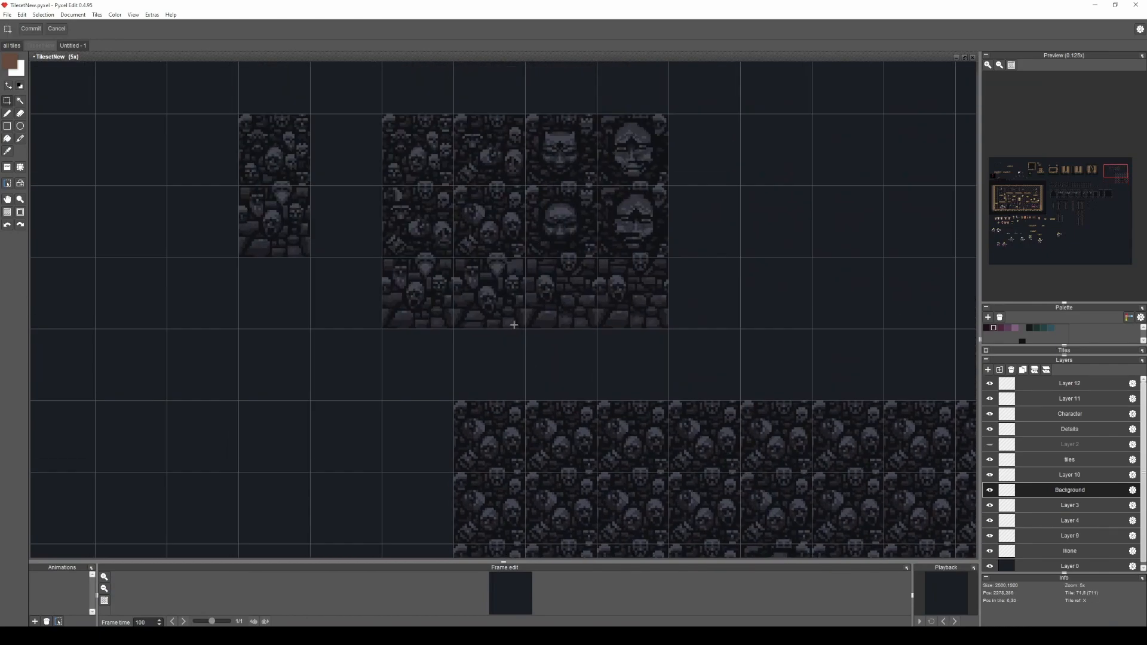
pyautogui.moveTo(449, 225); pyautogui.dragTo(485, 282)
pyautogui.press('a')
pyautogui.rightClick(239, 282)
pyautogui.moveTo(298, 270); pyautogui.dragTo(316, 221)
pyautogui.scroll(1, 460, 232)
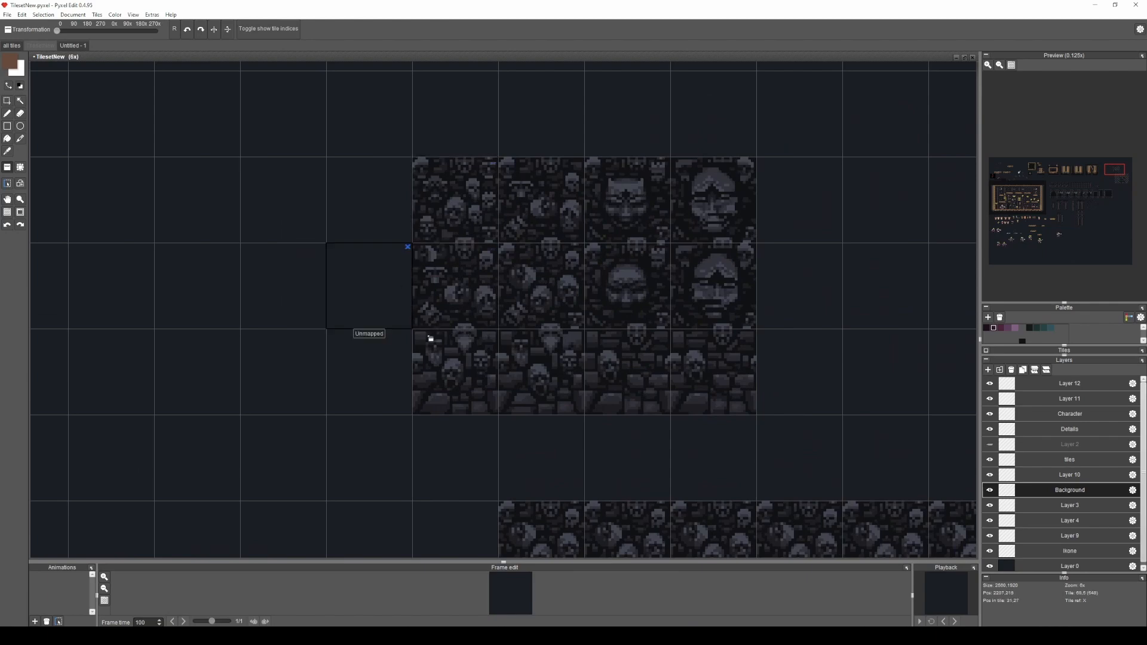
# Hide the grid and start filling empty canvas beside the skull tileset with its first plain skull tile.
pyautogui.moveTo(504, 256); pyautogui.dragTo(613, 361)
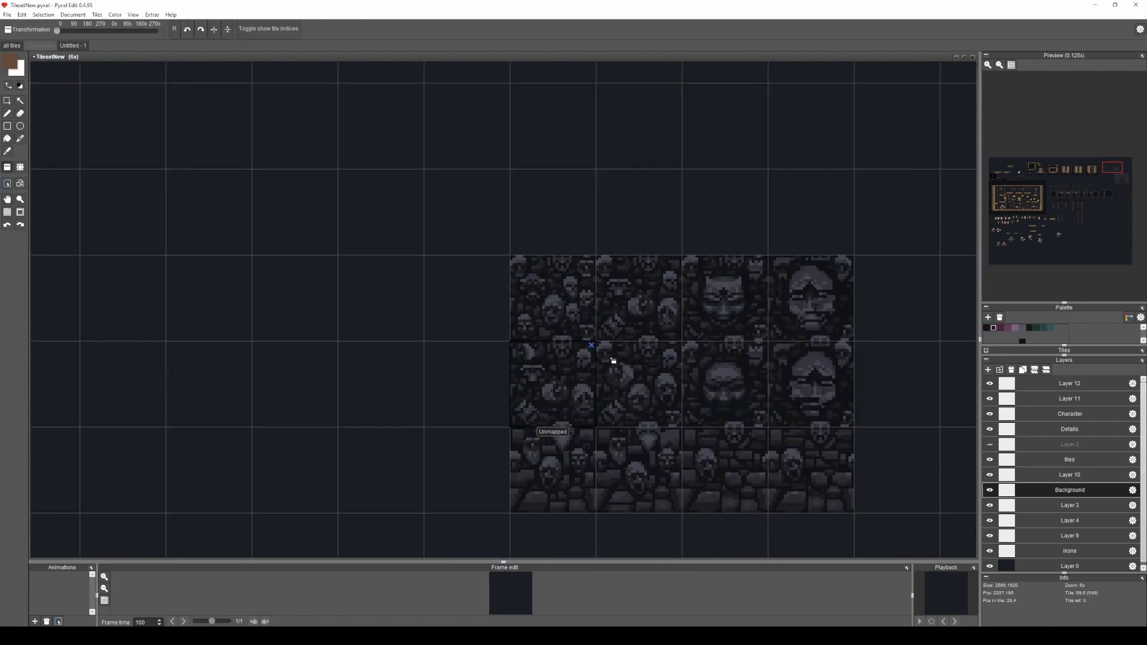
pyautogui.rightClick(560, 307)
pyautogui.scroll(-1, 382, 278)
pyautogui.moveTo(392, 284); pyautogui.dragTo(585, 365)
pyautogui.press('g')
pyautogui.moveTo(360, 221)
pyautogui.mouseDown()
pyautogui.moveTo(401, 325)
pyautogui.moveTo(412, 171)
pyautogui.moveTo(295, 242)
pyautogui.moveTo(453, 346)
pyautogui.moveTo(518, 151)
pyautogui.moveTo(345, 199)
pyautogui.moveTo(489, 323)
pyautogui.moveTo(418, 240)
pyautogui.moveTo(275, 333)
pyautogui.moveTo(542, 337)
pyautogui.moveTo(471, 117)
pyautogui.moveTo(293, 131)
pyautogui.moveTo(468, 266)
pyautogui.mouseUp()
pyautogui.scroll(4, 472, 250)
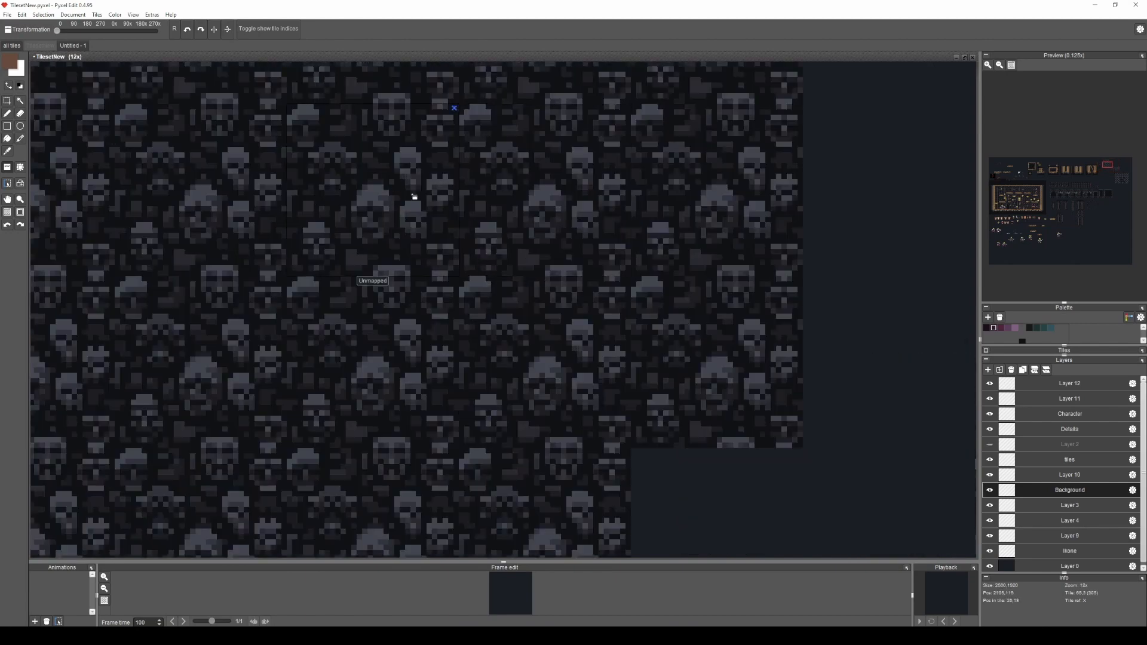
# Complete the repeated plain skull tile as a wall block five tiles wide and five tiles high.
pyautogui.scroll(-2, 388, 211)
pyautogui.moveTo(397, 210); pyautogui.dragTo(450, 264)
pyautogui.moveTo(545, 284); pyautogui.dragTo(572, 301)
pyautogui.moveTo(629, 122); pyautogui.dragTo(631, 439)
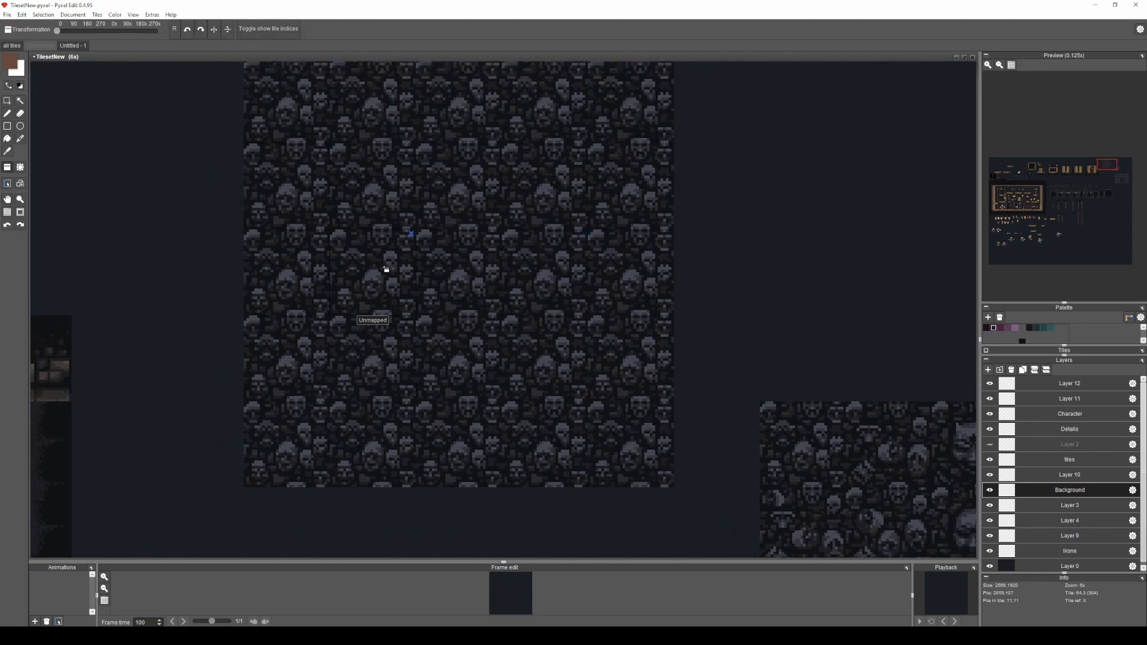
pyautogui.scroll(-4, 378, 267)
pyautogui.scroll(2, 394, 248)
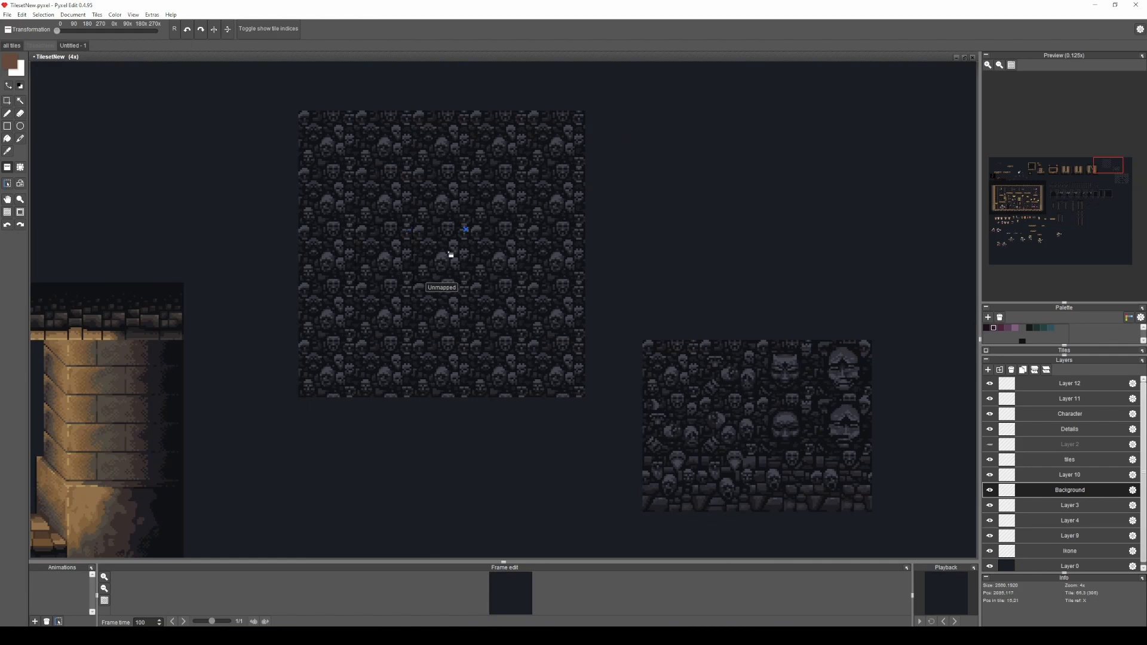
pyautogui.moveTo(469, 237); pyautogui.dragTo(474, 277)
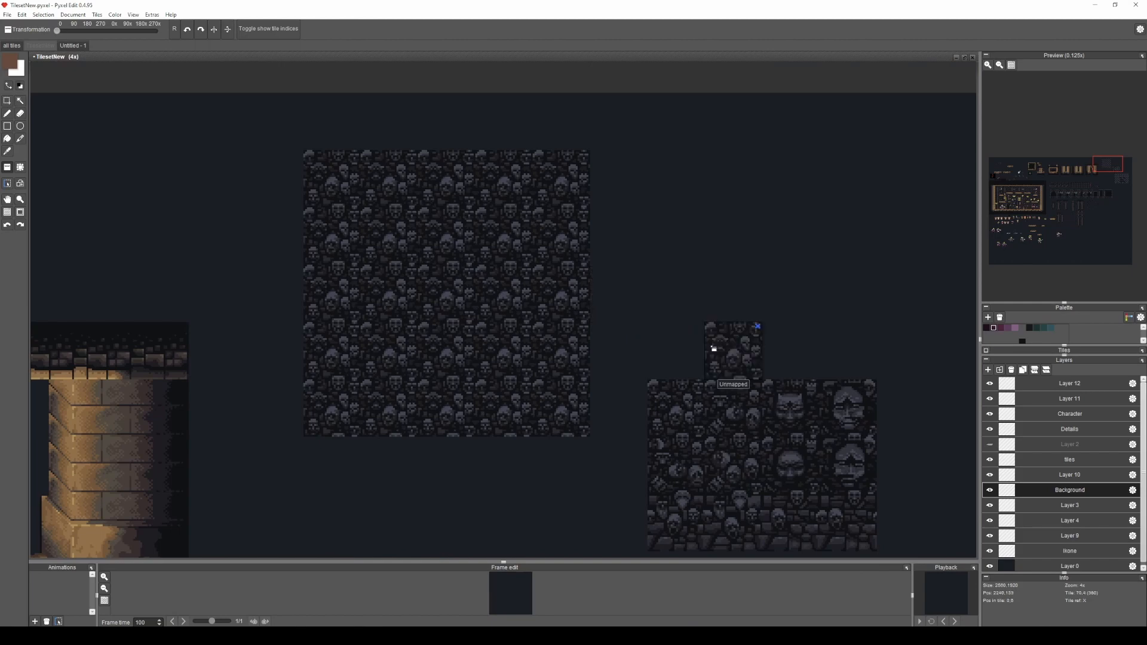
# Place the tile with the tilted skulls in the middle of the block's fourth row and show the grid.
pyautogui.scroll(1, 447, 353)
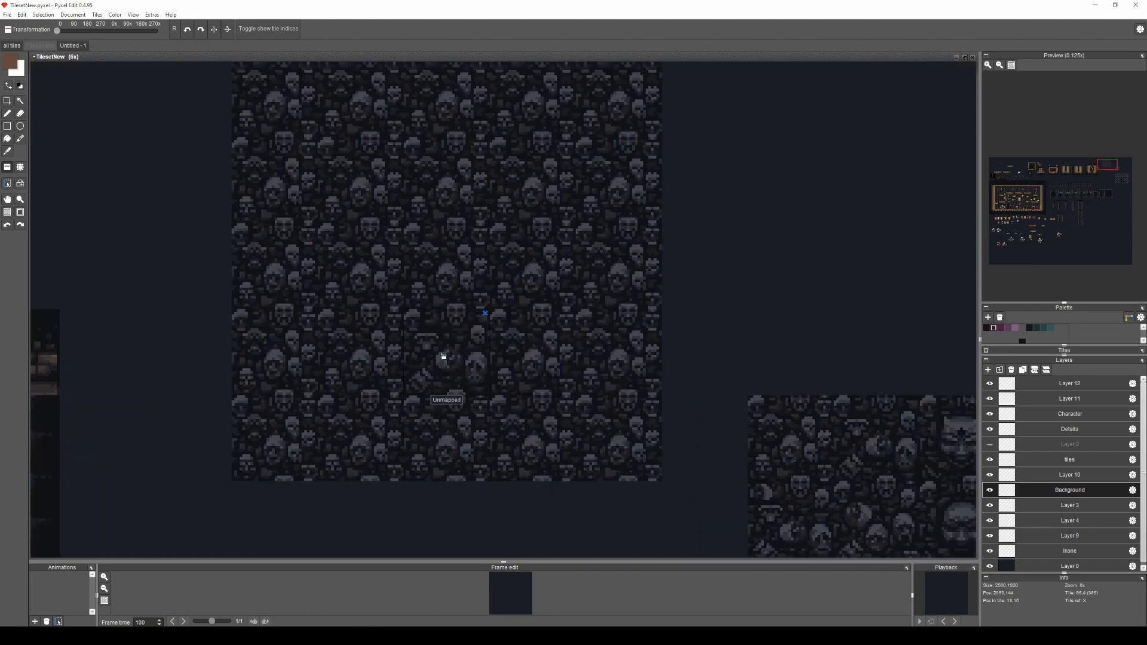
pyautogui.scroll(2, 408, 464)
pyautogui.press('s')
pyautogui.press('g')
# Outline the altered skulls in the variation tile and compare them with the matching skull in the neighbouring plain tile.
pyautogui.moveTo(370, 196); pyautogui.dragTo(406, 209)
pyautogui.scroll(4, 453, 264)
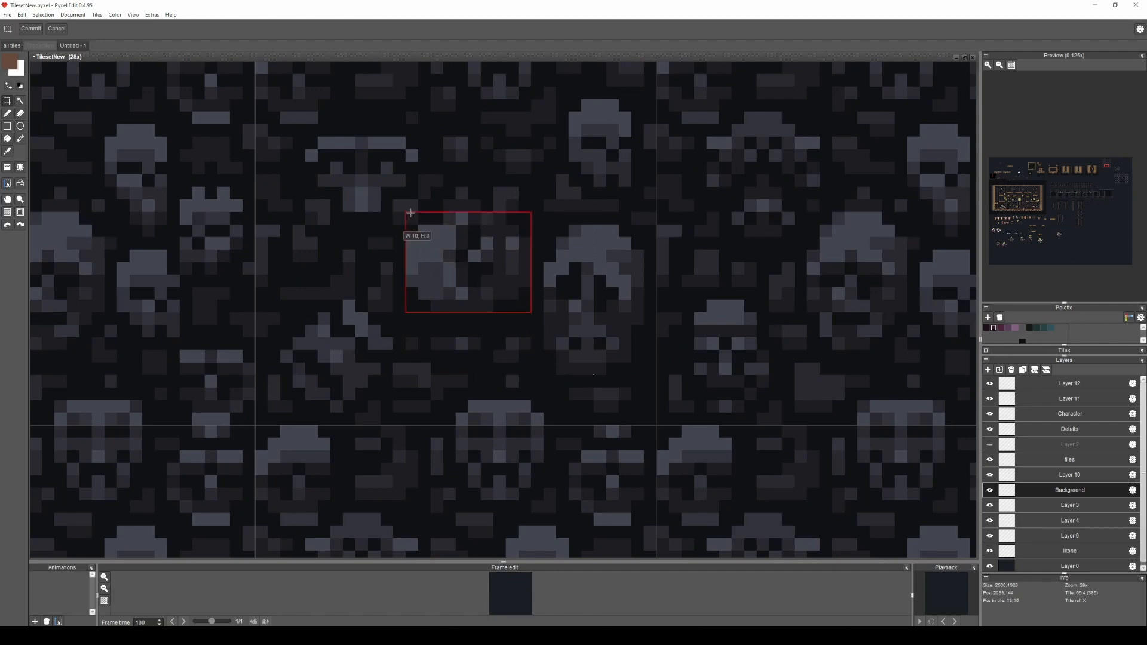
pyautogui.scroll(-4, 406, 206)
pyautogui.moveTo(569, 207); pyautogui.dragTo(635, 276)
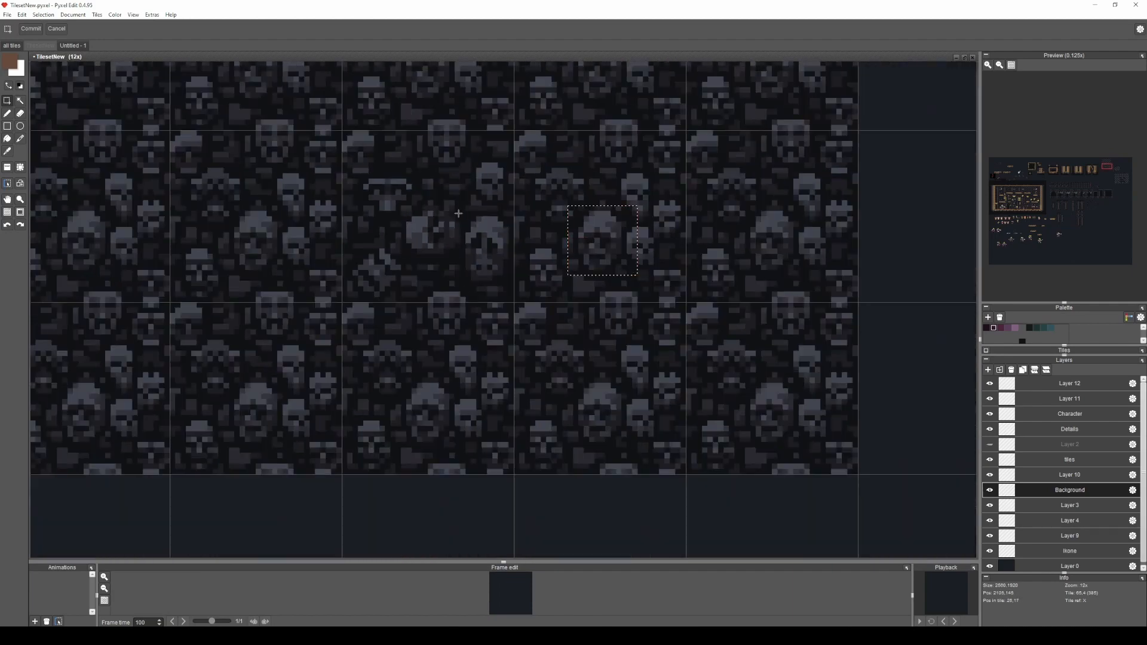
pyautogui.scroll(2, 346, 122)
pyautogui.moveTo(449, 256); pyautogui.dragTo(358, 192)
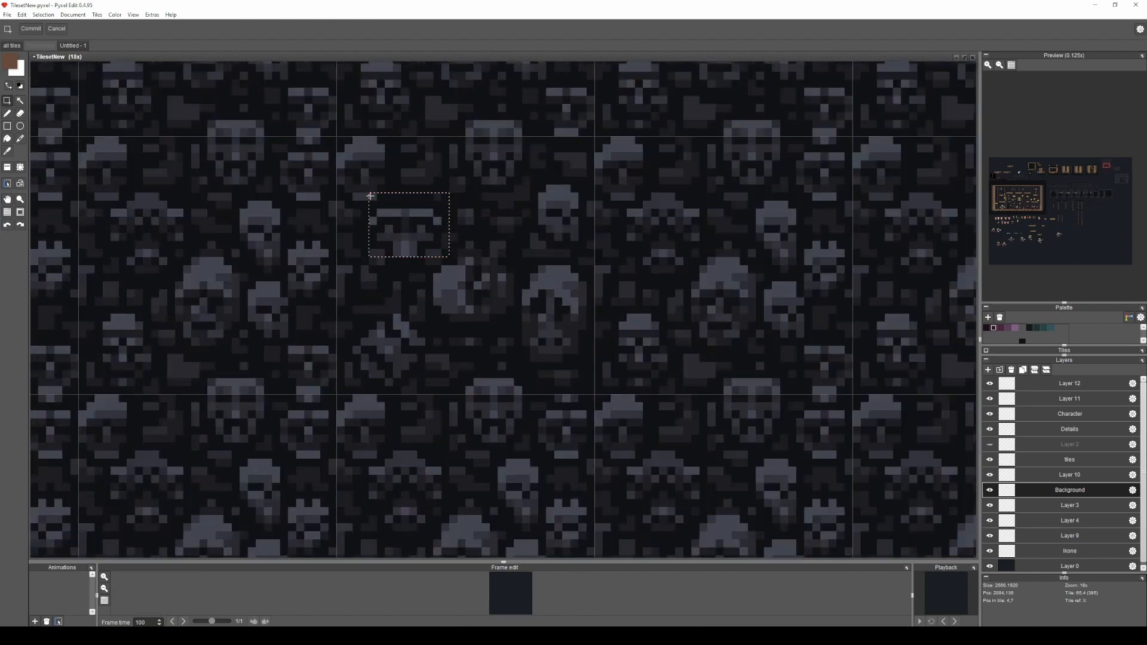
pyautogui.scroll(-4, 364, 192)
# Place the rounded large-face tile in the middle of the block's second row and hide the grid.
pyautogui.press('a')
pyautogui.rightClick(787, 344)
pyautogui.moveTo(209, 141); pyautogui.dragTo(378, 359)
pyautogui.click(474, 252)
pyautogui.press('g')
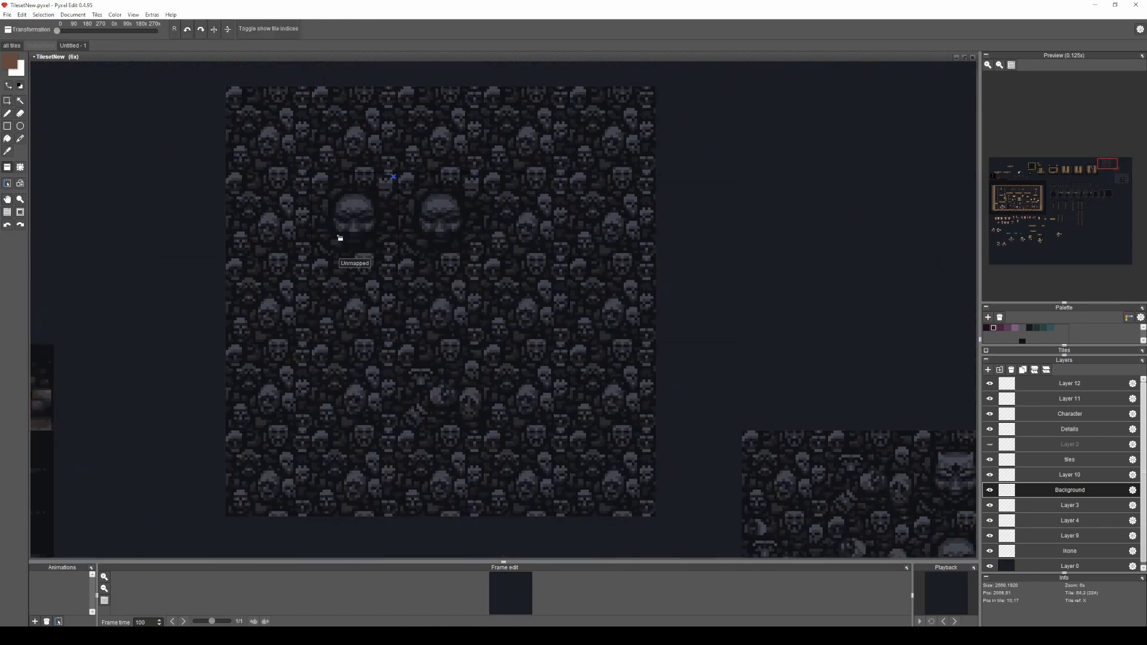
pyautogui.scroll(-2, 457, 263)
pyautogui.scroll(5, 478, 275)
# Show the grid and outline the large-face tile, its bottom seam and its inner face area to study how it blends.
pyautogui.press('s')
pyautogui.press('g')
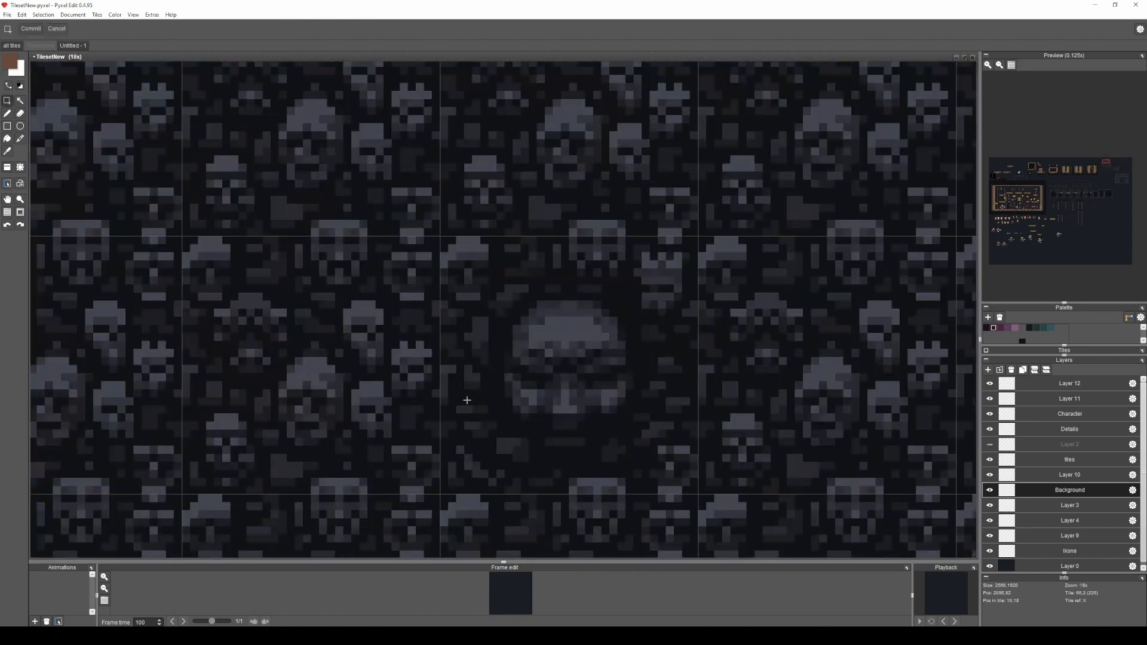
pyautogui.moveTo(455, 483)
pyautogui.mouseDown()
pyautogui.moveTo(409, 365)
pyautogui.moveTo(411, 235)
pyautogui.moveTo(703, 257)
pyautogui.moveTo(726, 241)
pyautogui.moveTo(651, 257)
pyautogui.mouseUp()
pyautogui.scroll(-2, 727, 241)
pyautogui.moveTo(620, 347); pyautogui.dragTo(594, 213)
pyautogui.scroll(1, 590, 344)
pyautogui.moveTo(649, 376); pyautogui.dragTo(524, 350)
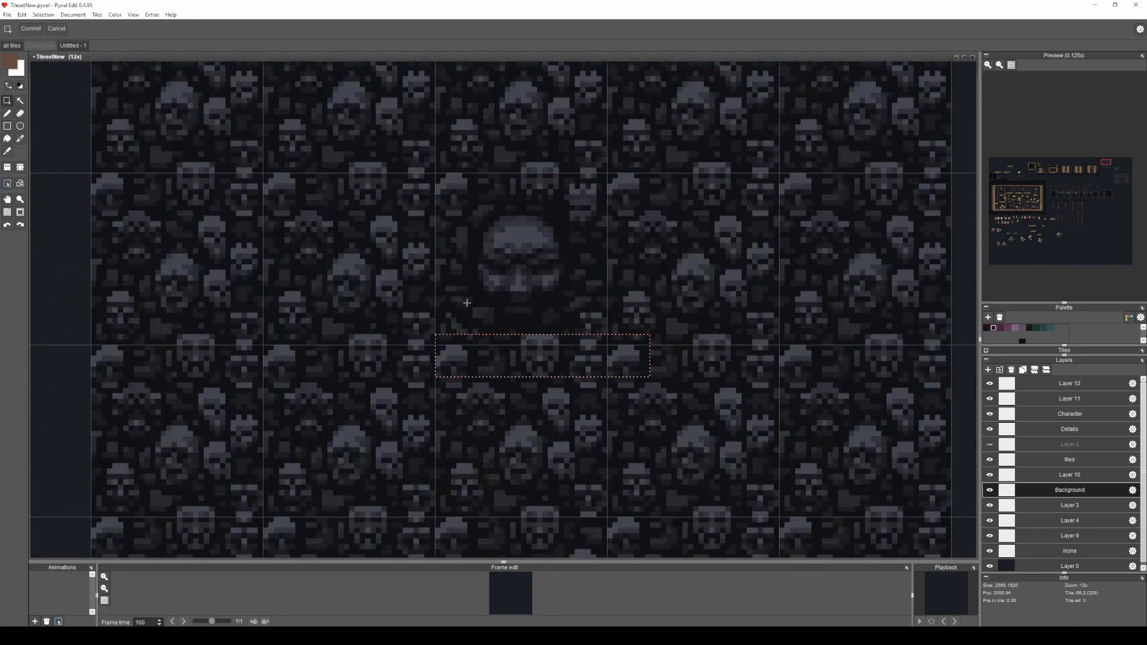
pyautogui.scroll(1, 506, 254)
pyautogui.moveTo(601, 358); pyautogui.dragTo(446, 182)
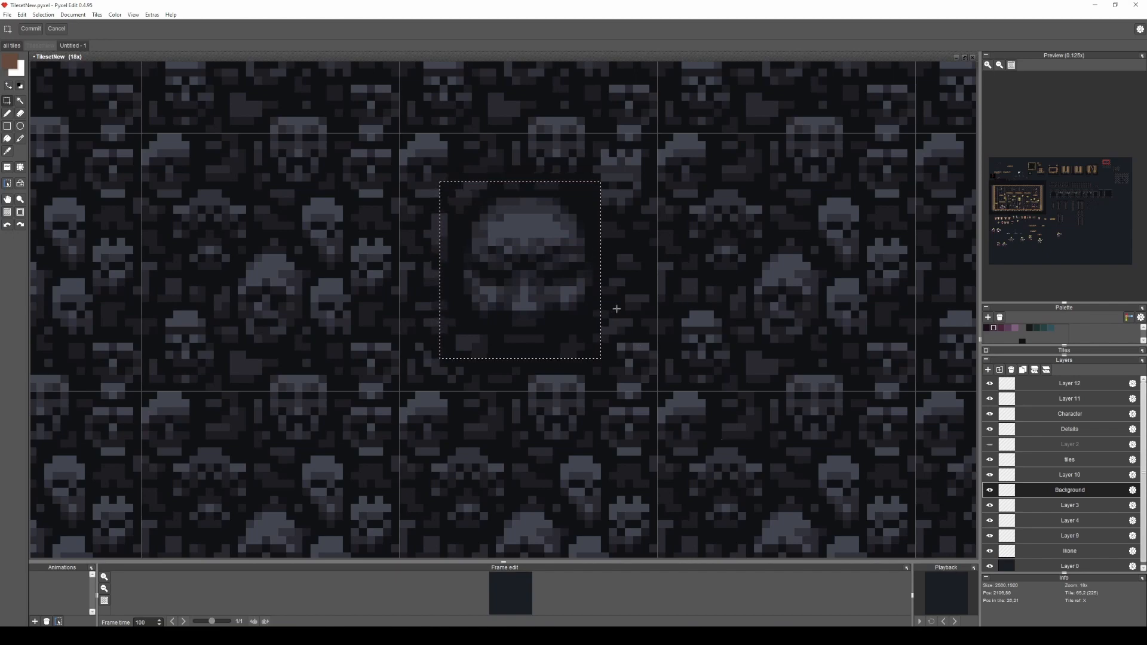
pyautogui.scroll(-3, 550, 262)
pyautogui.scroll(-1, 551, 262)
pyautogui.click(655, 331)
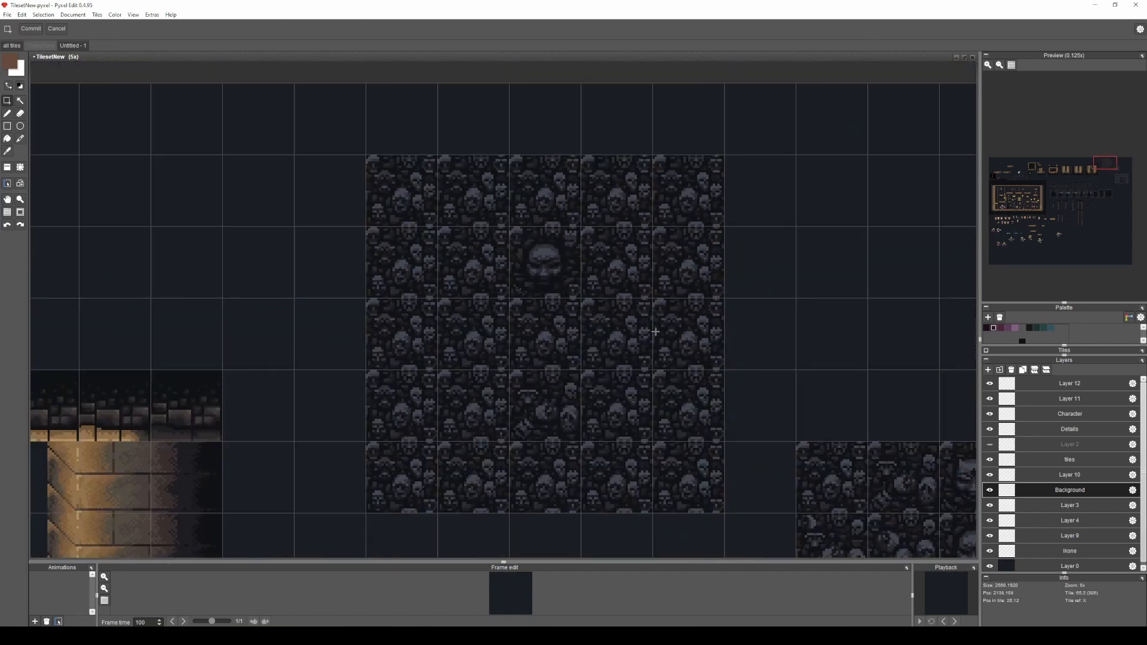
# Examine the seams and overlapping skulls between the large-face tile and the surrounding plain tiles.
pyautogui.moveTo(672, 339); pyautogui.dragTo(625, 293)
pyautogui.scroll(5, 490, 176)
pyautogui.moveTo(359, 196); pyautogui.dragTo(798, 286)
pyautogui.scroll(-2, 790, 301)
pyautogui.moveTo(775, 434); pyautogui.dragTo(745, 255)
pyautogui.moveTo(774, 461); pyautogui.dragTo(601, 427)
pyautogui.moveTo(580, 273); pyautogui.dragTo(637, 454)
pyautogui.scroll(-2, 691, 384)
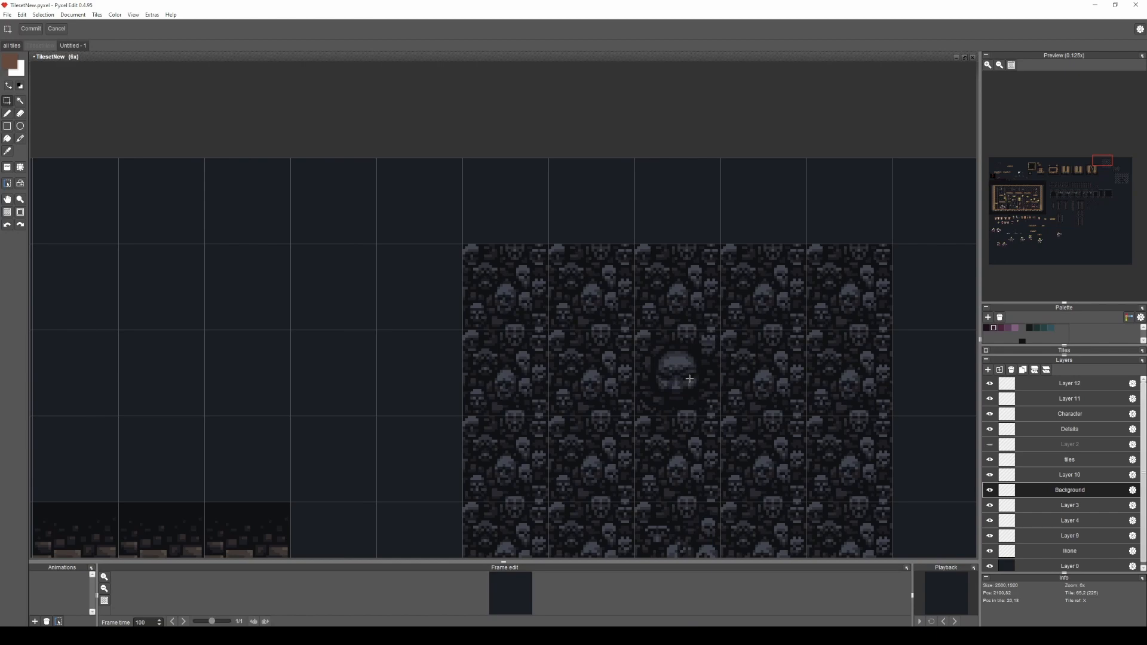
pyautogui.moveTo(689, 379); pyautogui.dragTo(556, 252)
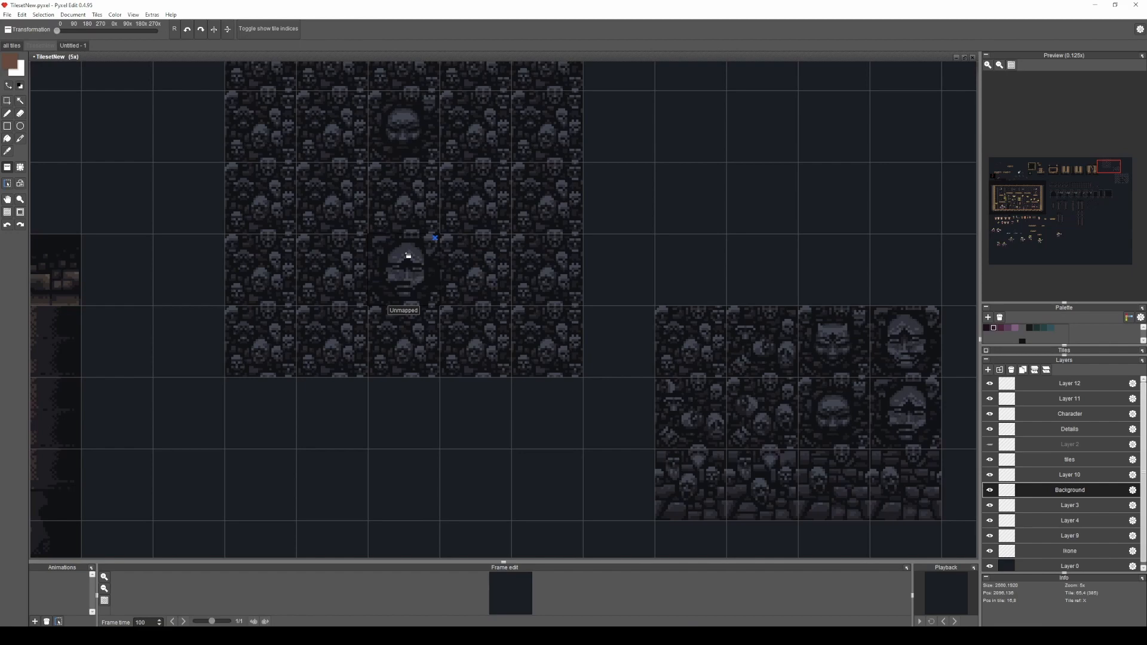
# Place large-face tiles in the fourth row's middle and third row's left end, and a tilted-skull tile at the third row's right end.
pyautogui.click(405, 255)
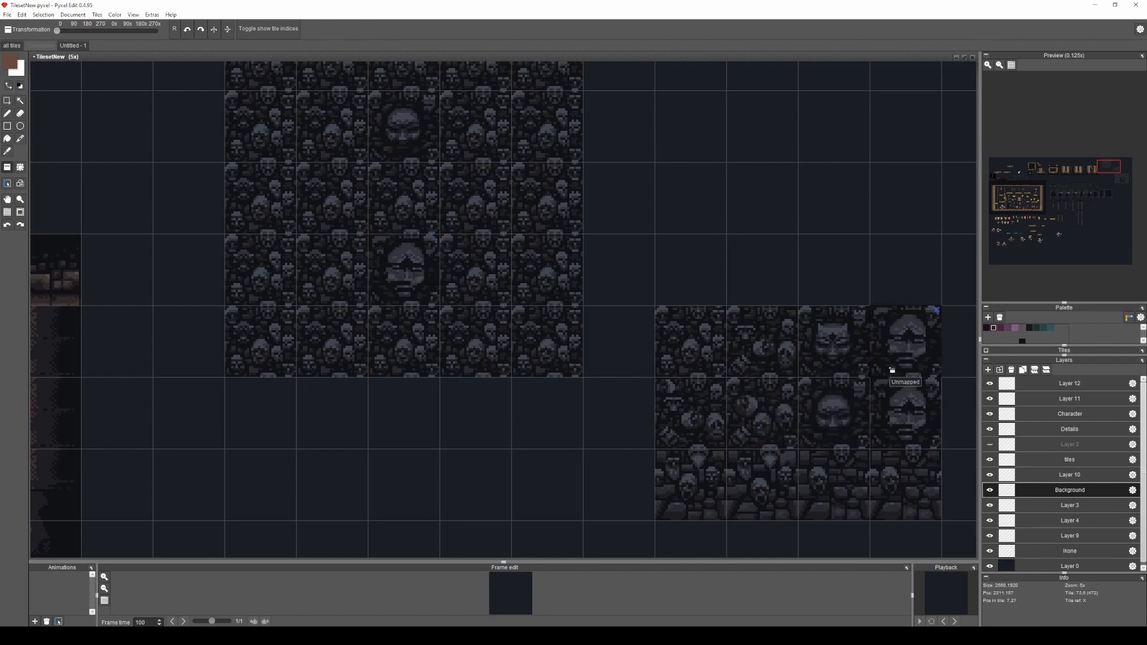
pyautogui.click(283, 196)
pyautogui.rightClick(698, 422)
pyautogui.click(540, 198)
# Place a row of stone-base skull tiles along the bottom edge of the five-column skull block.
pyautogui.rightClick(736, 485)
pyautogui.scroll(2, 736, 486)
pyautogui.scroll(-2, 442, 376)
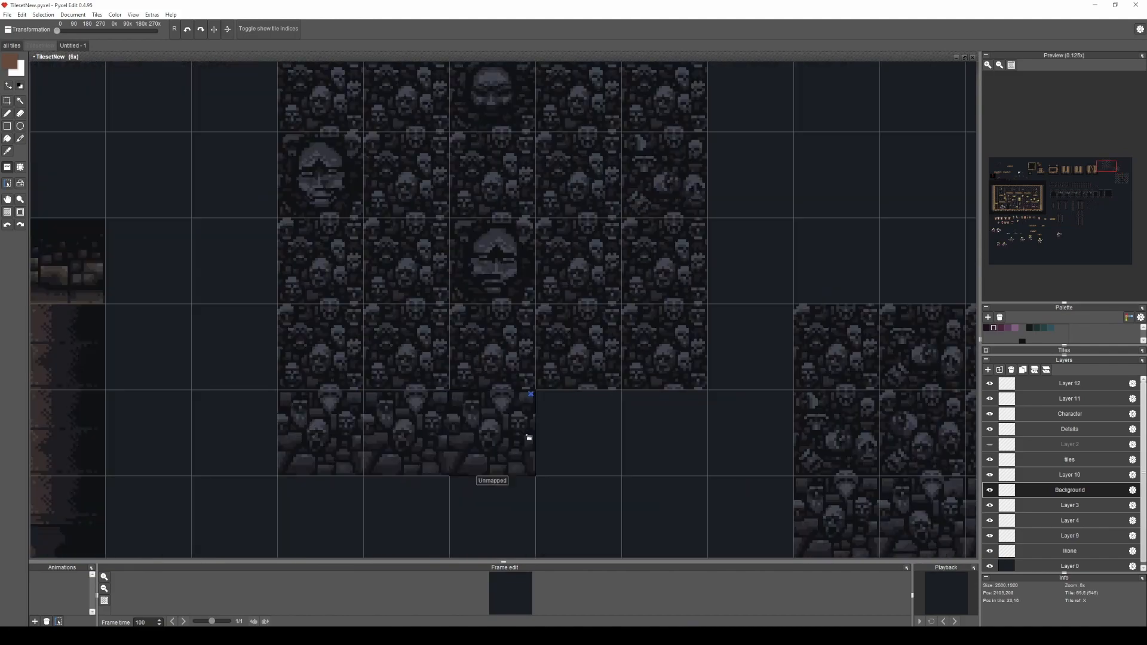
pyautogui.scroll(-4, 644, 433)
pyautogui.scroll(3, 619, 268)
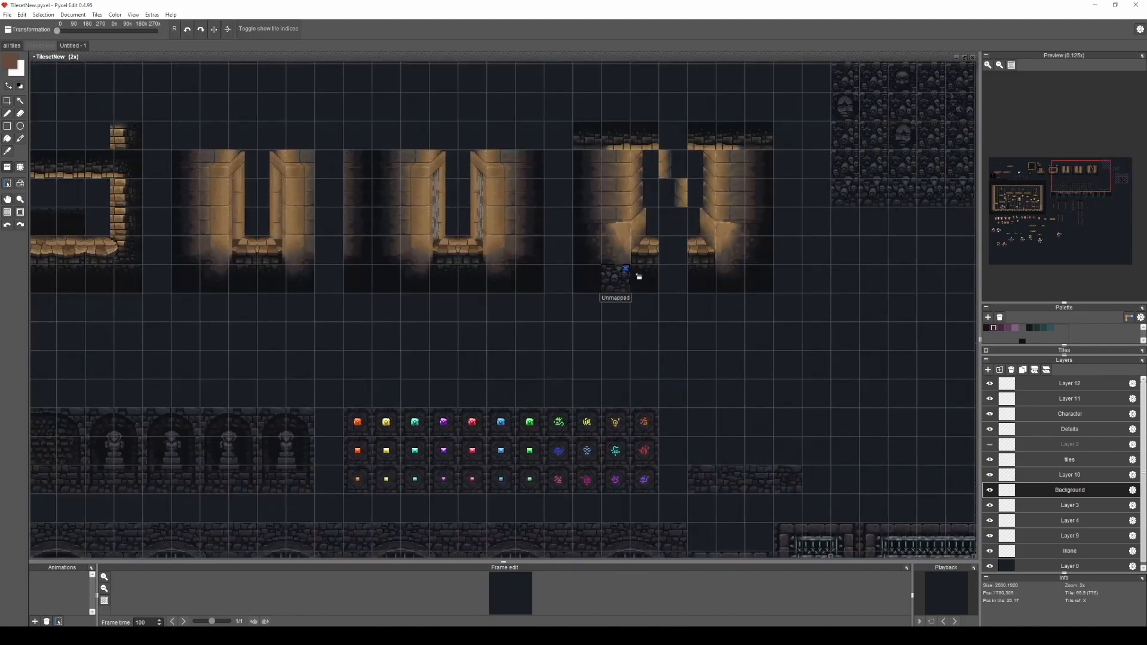
pyautogui.scroll(-2, 603, 239)
pyautogui.scroll(1, 637, 393)
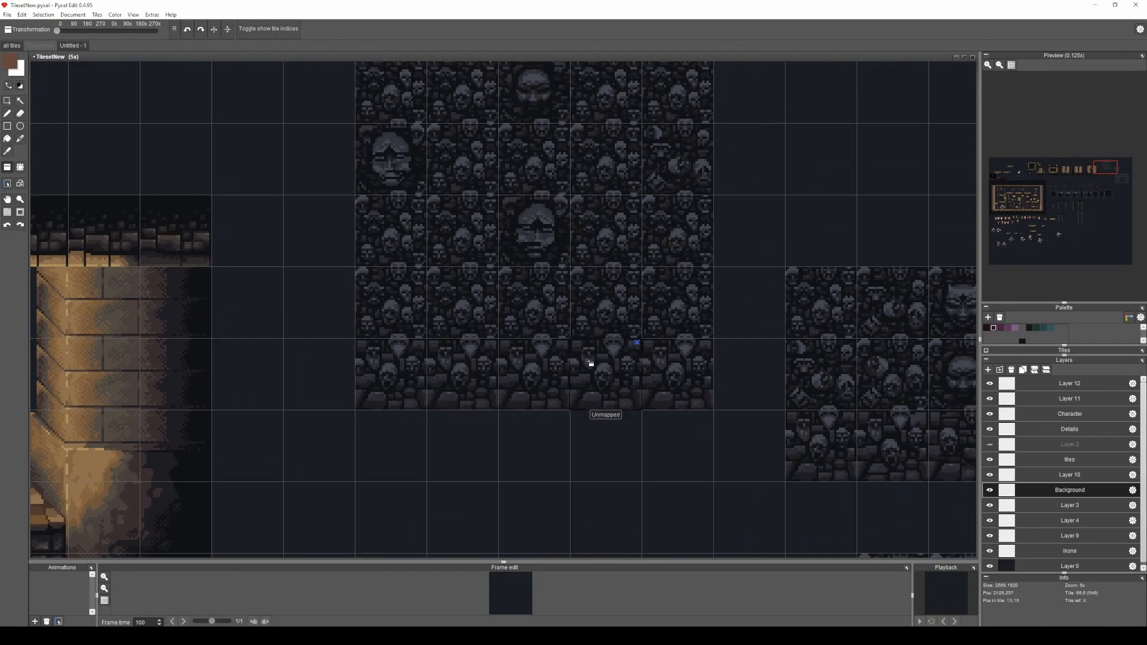
# Vary the stone-base row by placing alternative base tiles in its middle and fourth columns.
pyautogui.moveTo(660, 367); pyautogui.dragTo(361, 341)
pyautogui.rightClick(713, 427)
pyautogui.moveTo(249, 356); pyautogui.dragTo(335, 373)
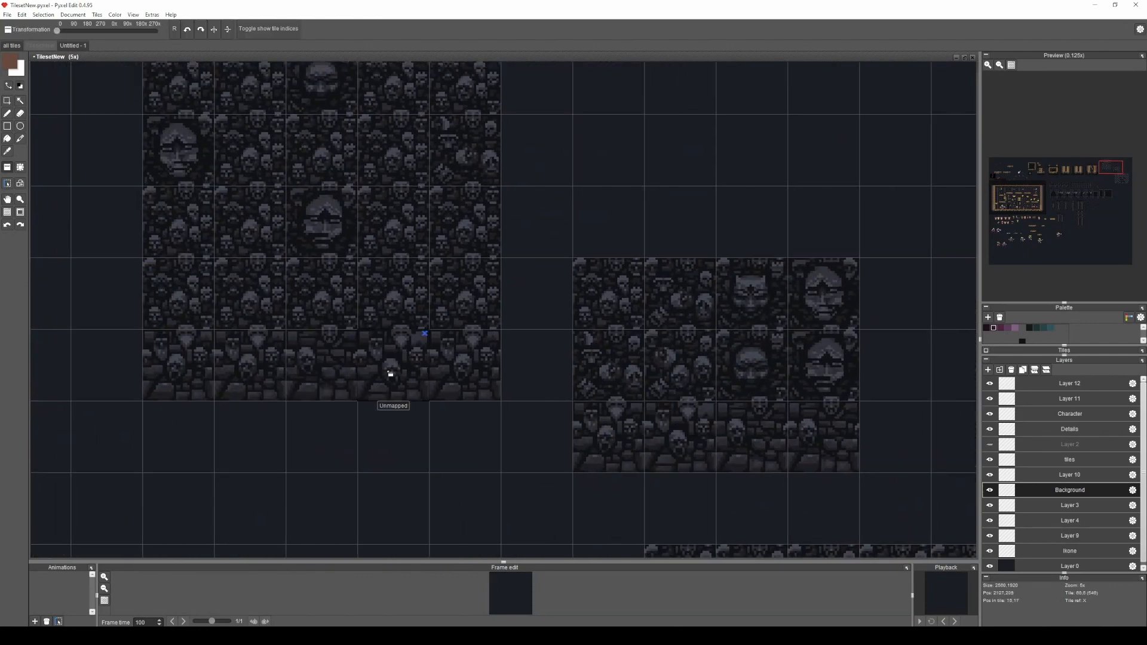
# Hide the grid and outline the middle base tile to study how the stone base blends with its neighbours.
pyautogui.scroll(4, 285, 425)
pyautogui.press('g')
pyautogui.moveTo(337, 343); pyautogui.dragTo(420, 438)
pyautogui.press('s')
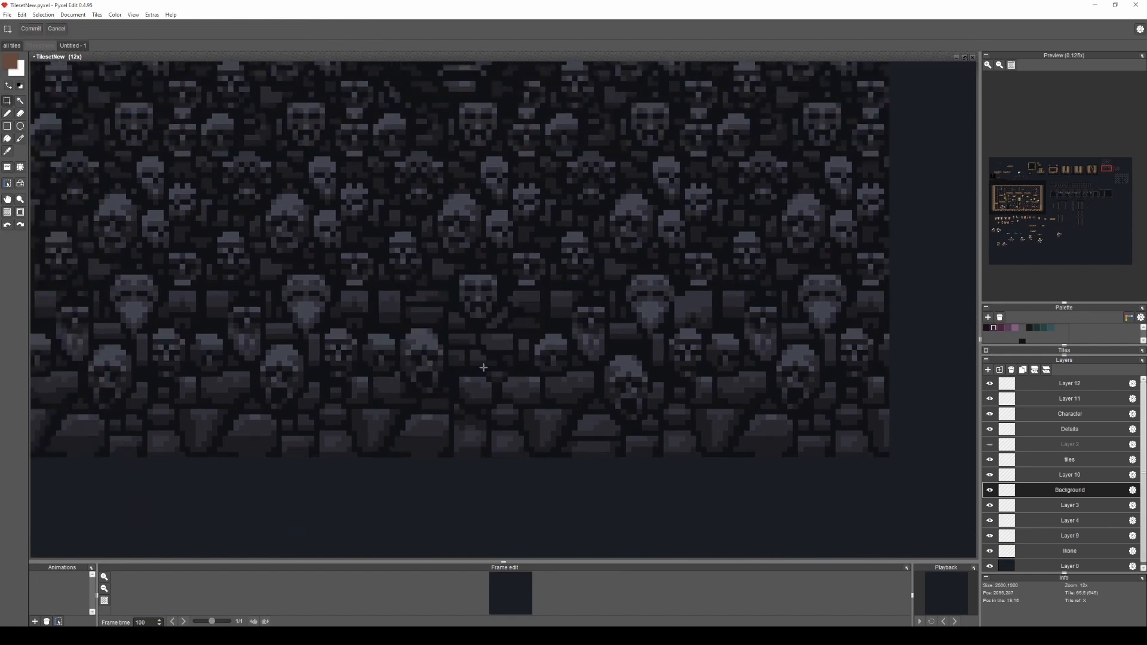
pyautogui.moveTo(490, 418); pyautogui.dragTo(374, 324)
pyautogui.moveTo(315, 386)
pyautogui.mouseDown()
pyautogui.moveTo(450, 416)
pyautogui.moveTo(354, 382)
pyautogui.mouseUp()
# Show the grid and outline the square-faced and bearded skulls that cross the seam above the base row.
pyautogui.press('g')
pyautogui.scroll(4, 612, 340)
pyautogui.moveTo(652, 353); pyautogui.dragTo(565, 251)
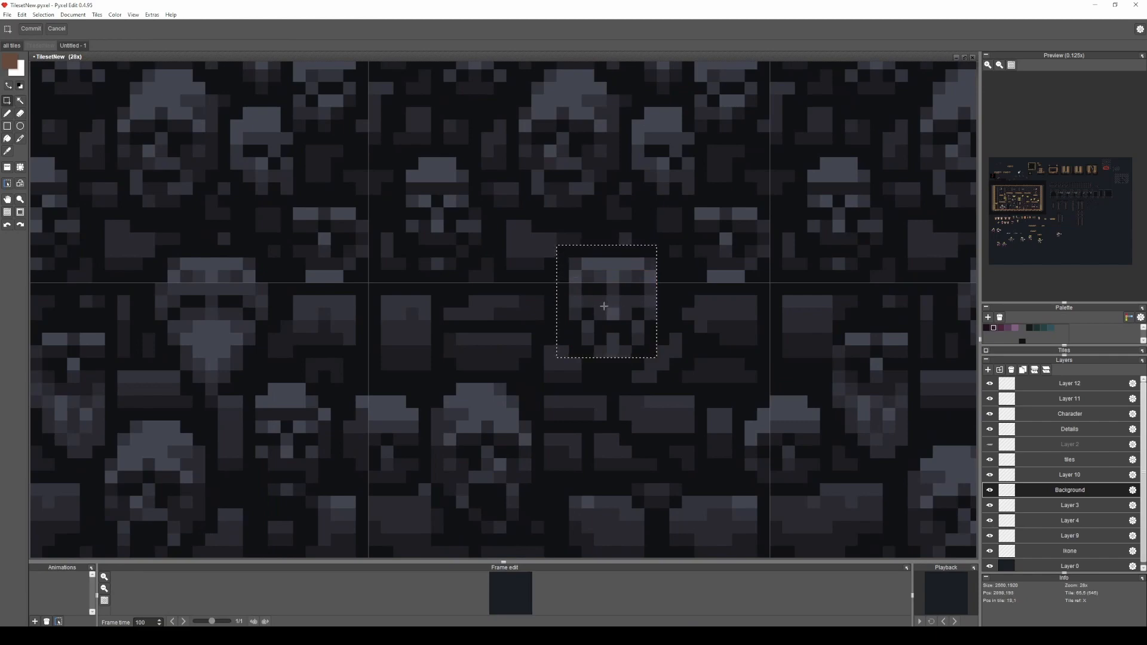
pyautogui.scroll(-4, 601, 292)
pyautogui.scroll(4, 728, 294)
pyautogui.moveTo(500, 393); pyautogui.dragTo(383, 288)
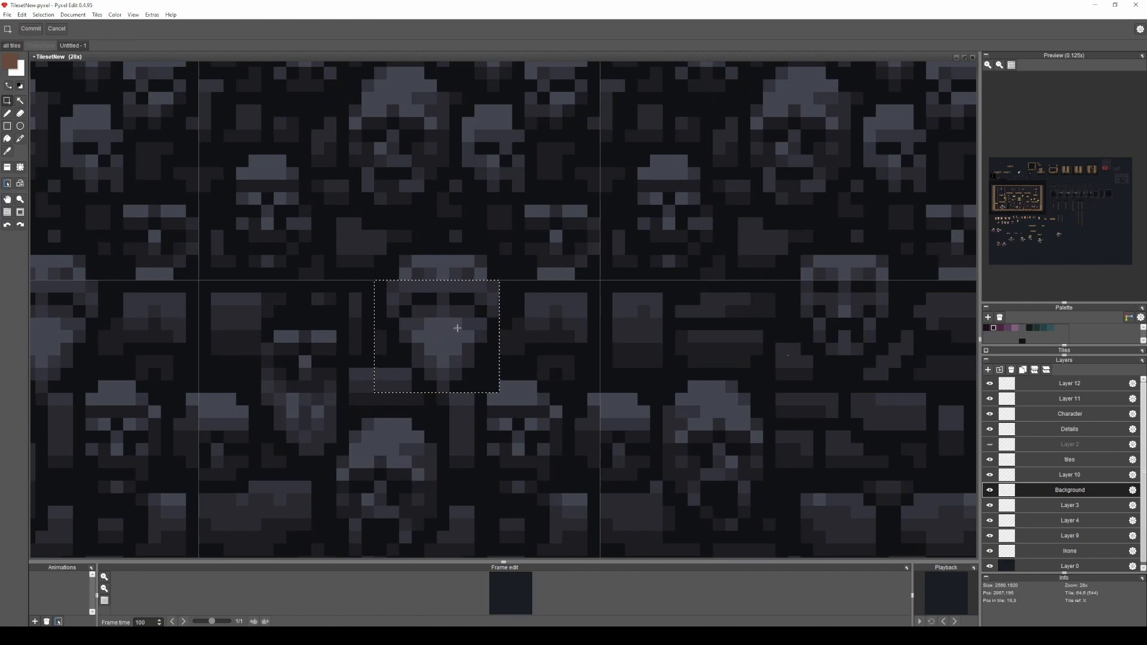
# Examine the complete skull wall and the seams between the fourth-row large face and its surrounding plain tiles.
pyautogui.scroll(-4, 486, 332)
pyautogui.moveTo(705, 344); pyautogui.dragTo(577, 368)
pyautogui.scroll(-2, 577, 368)
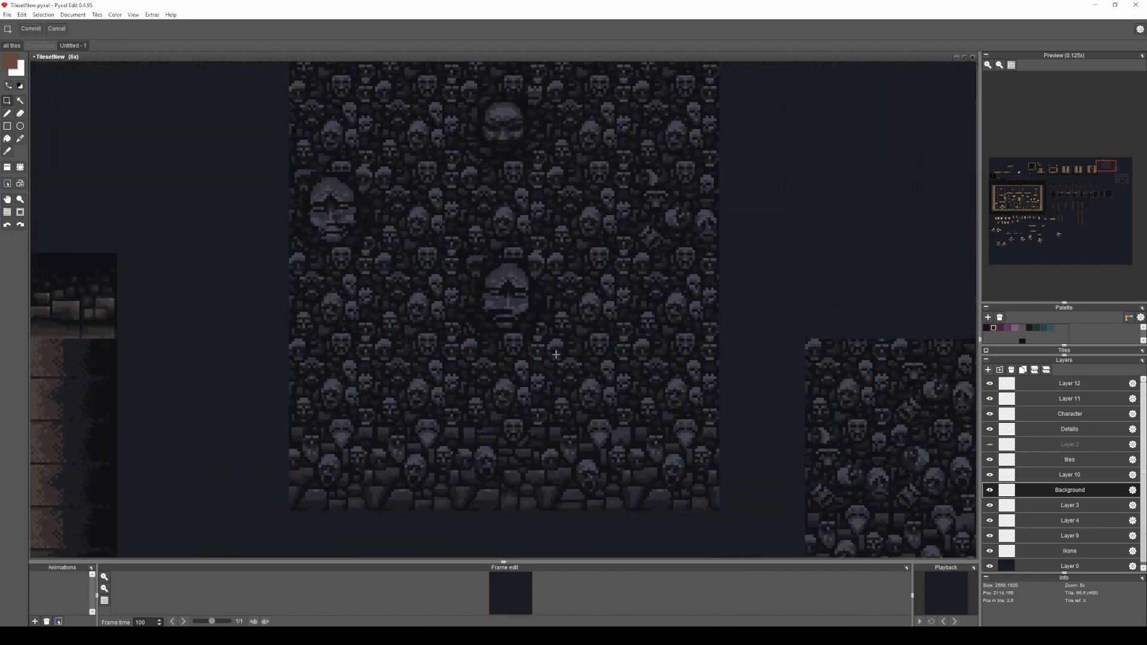
pyautogui.scroll(3, 594, 352)
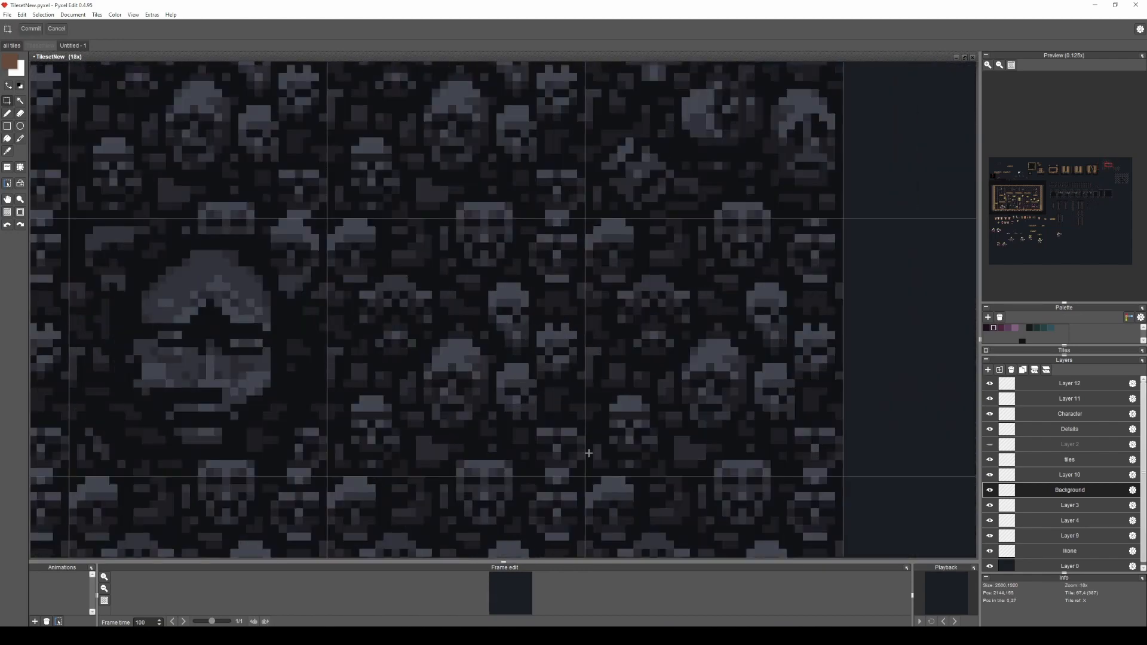
pyautogui.moveTo(608, 194); pyautogui.dragTo(294, 257)
pyautogui.moveTo(528, 452); pyautogui.dragTo(367, 274)
pyautogui.scroll(-4, 367, 274)
pyautogui.press('space')
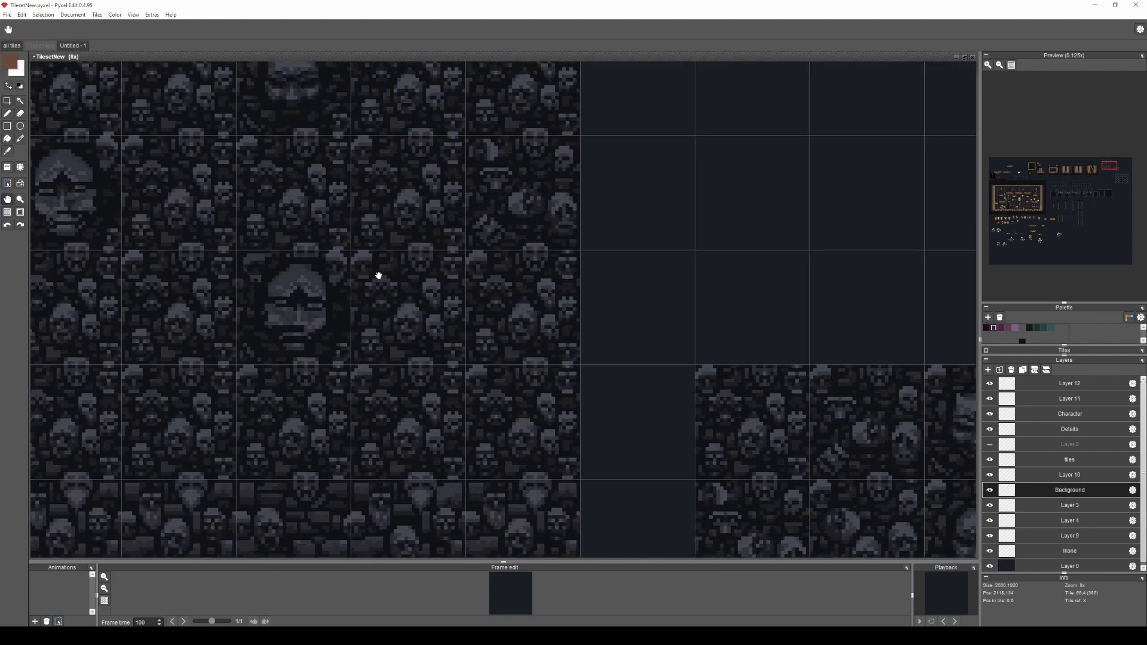
pyautogui.moveTo(379, 273); pyautogui.dragTo(505, 329)
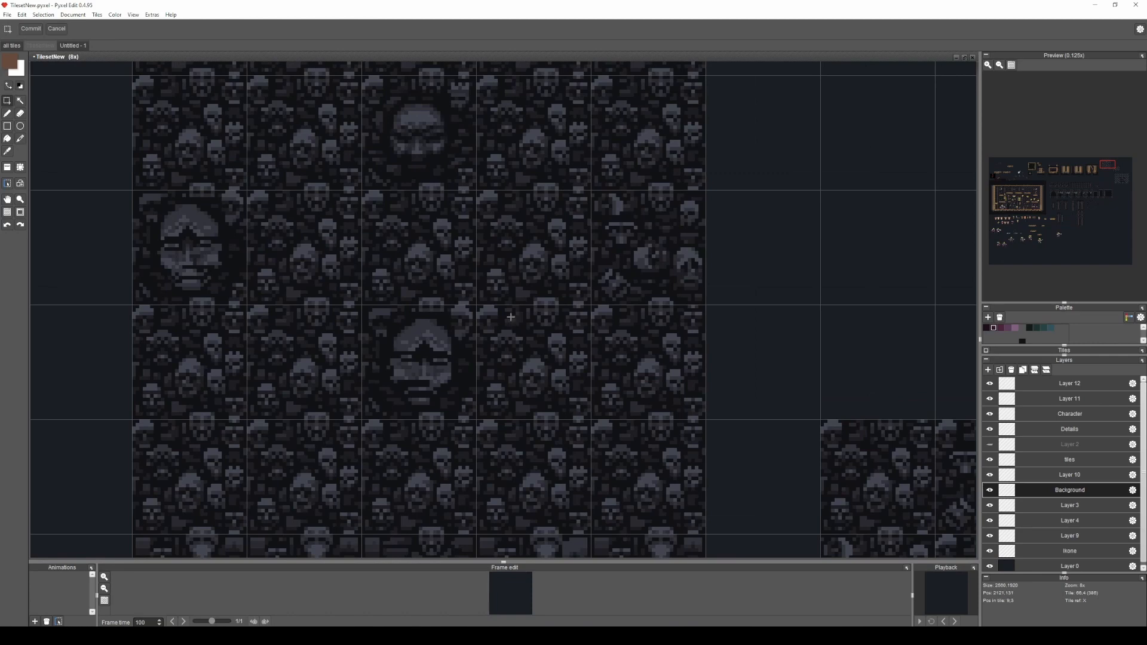
pyautogui.scroll(-1, 510, 316)
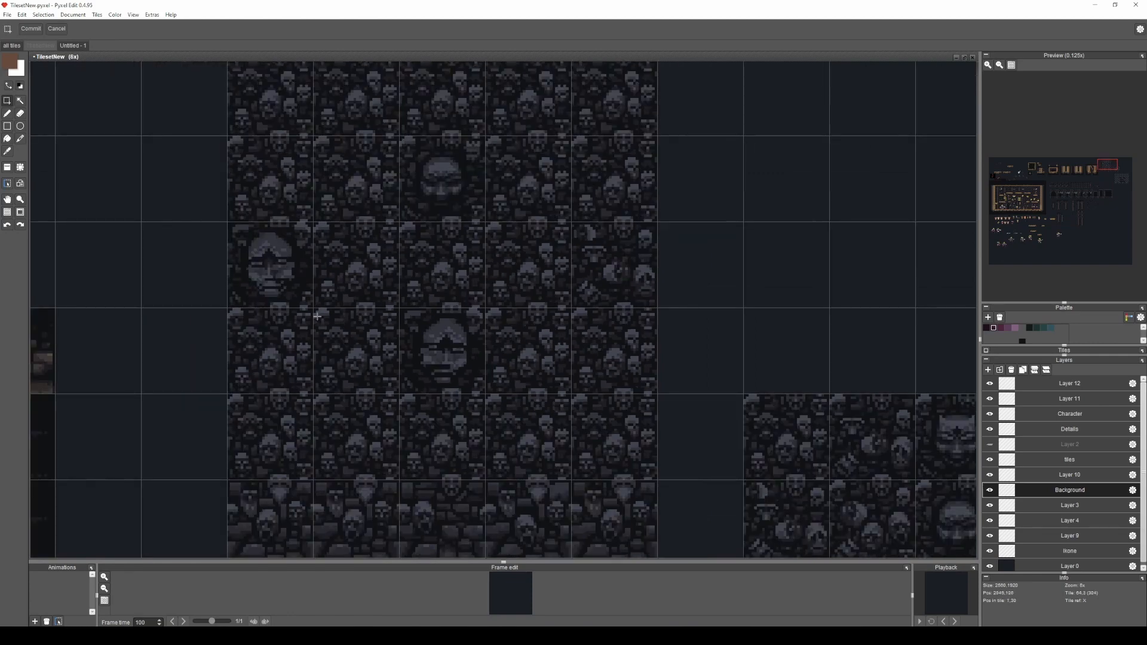
pyautogui.scroll(-3, 548, 313)
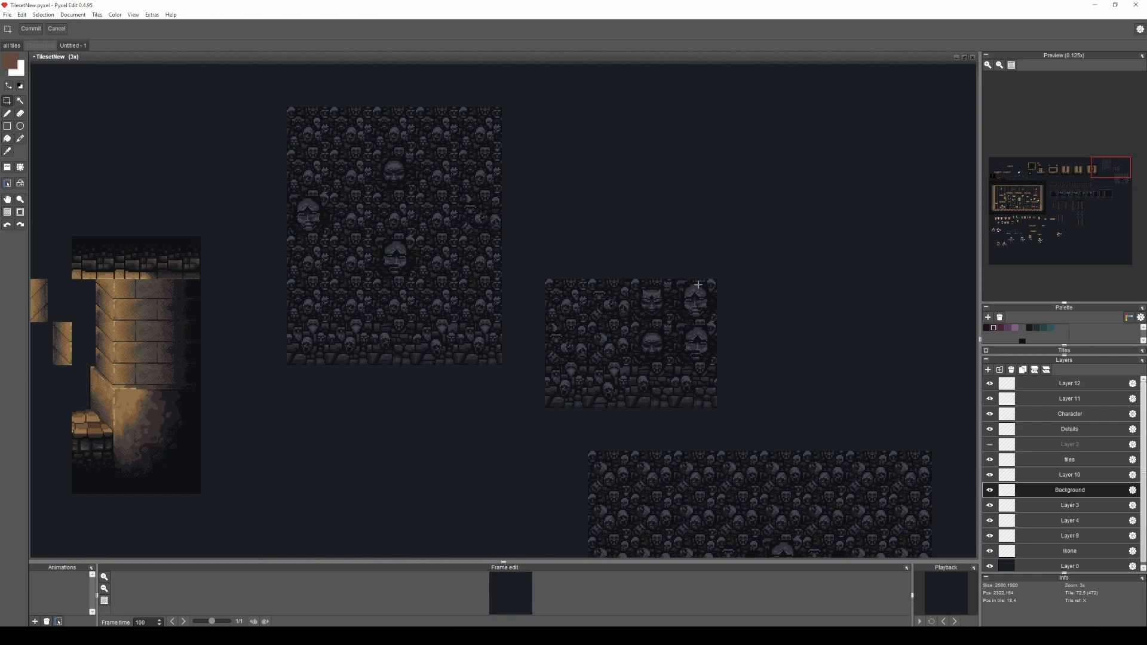
# Examine the example dungeon room with chandeliers and platforms to compare its brick background with the skull wall.
pyautogui.moveTo(729, 315); pyautogui.dragTo(760, 356)
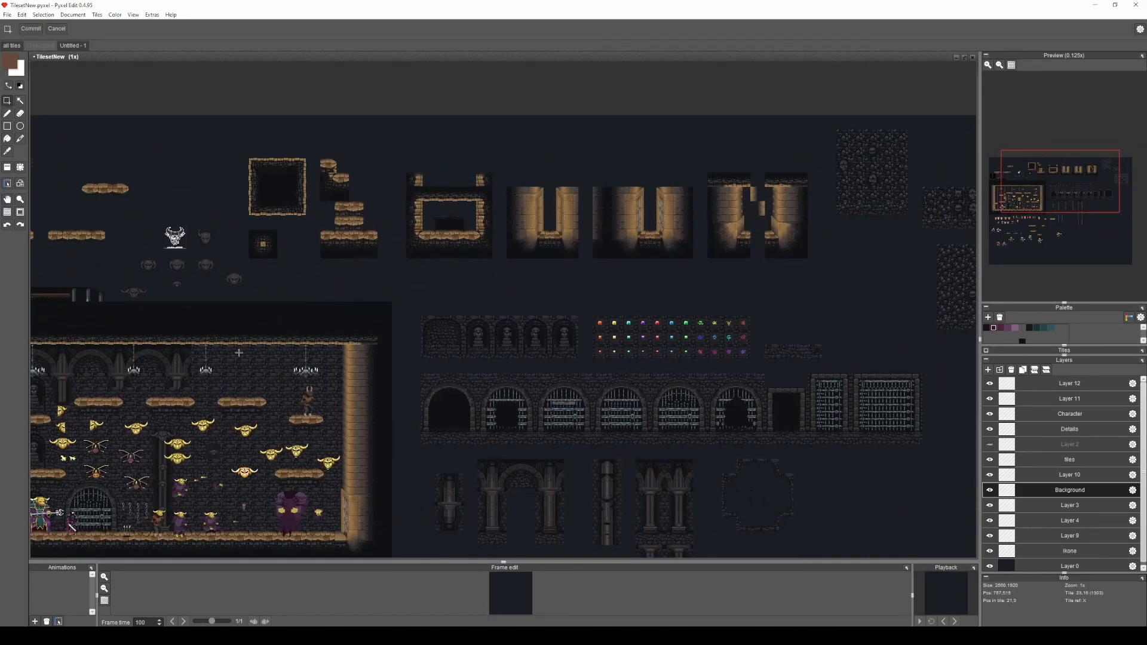
pyautogui.scroll(3, 250, 361)
pyautogui.moveTo(400, 386); pyautogui.dragTo(376, 299)
pyautogui.scroll(1, 421, 305)
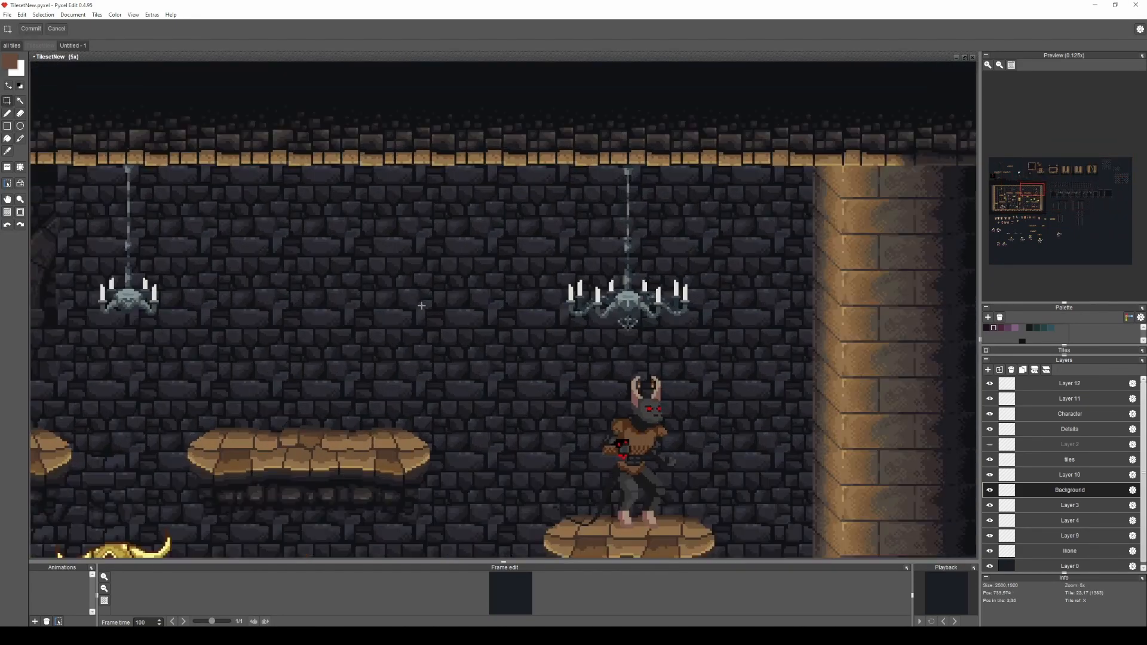
pyautogui.scroll(-2, 520, 368)
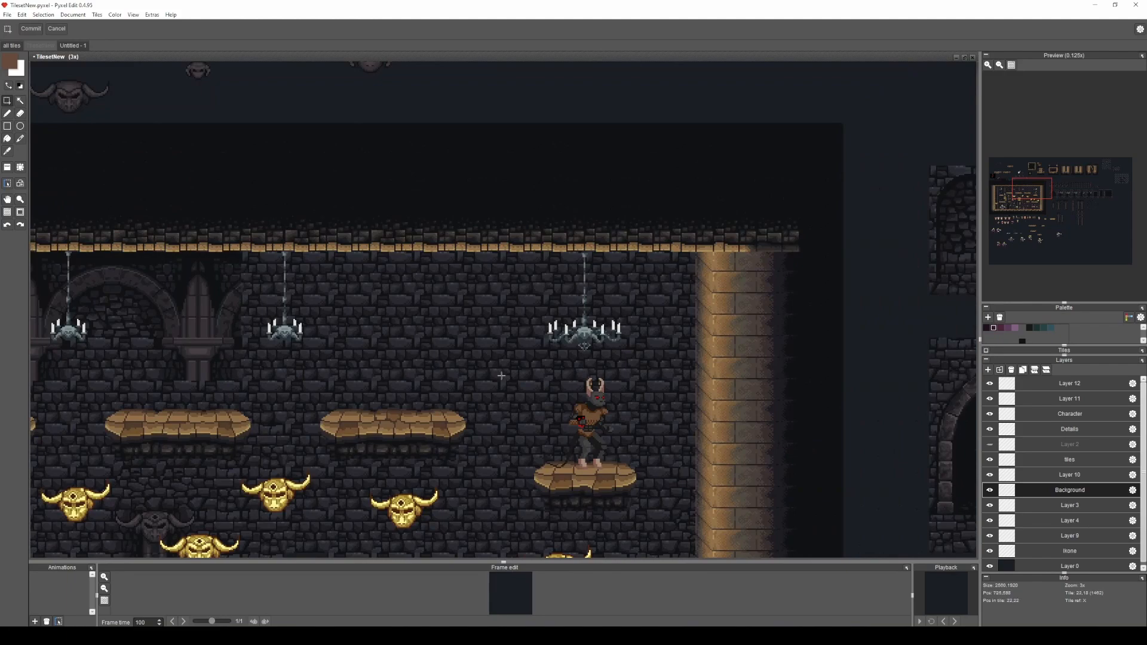
pyautogui.scroll(-2, 473, 365)
# Return to the skull tiles and compare the assembled wall with the source tile set.
pyautogui.moveTo(806, 281); pyautogui.dragTo(515, 414)
pyautogui.moveTo(910, 294); pyautogui.dragTo(722, 343)
pyautogui.scroll(1, 710, 330)
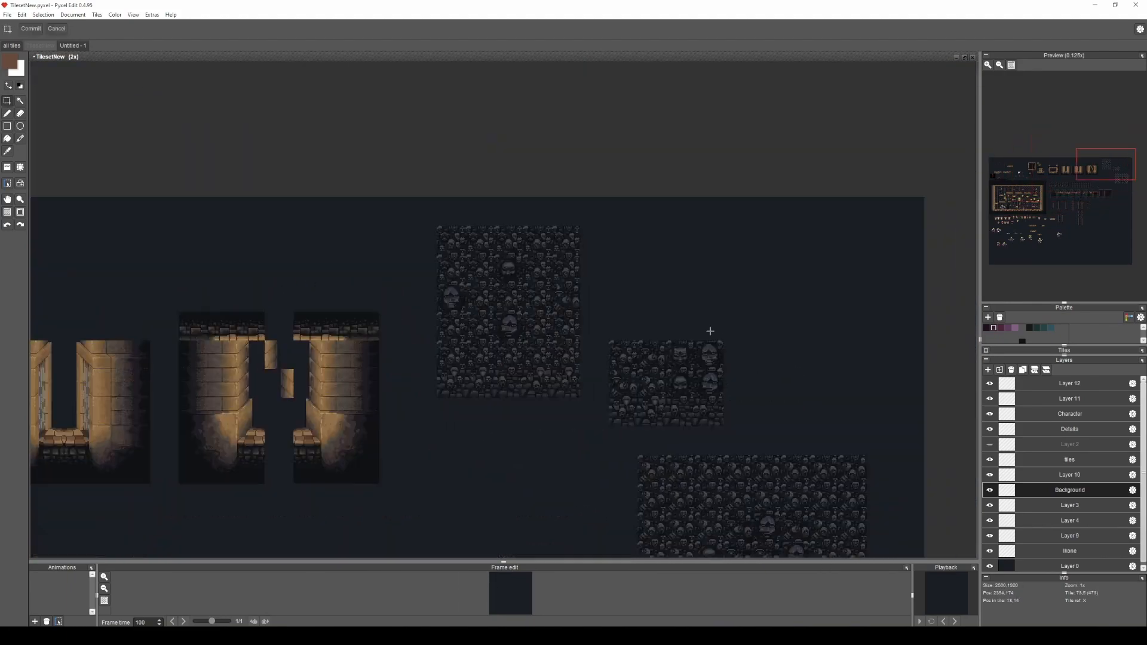
pyautogui.scroll(1, 710, 331)
pyautogui.scroll(1, 382, 306)
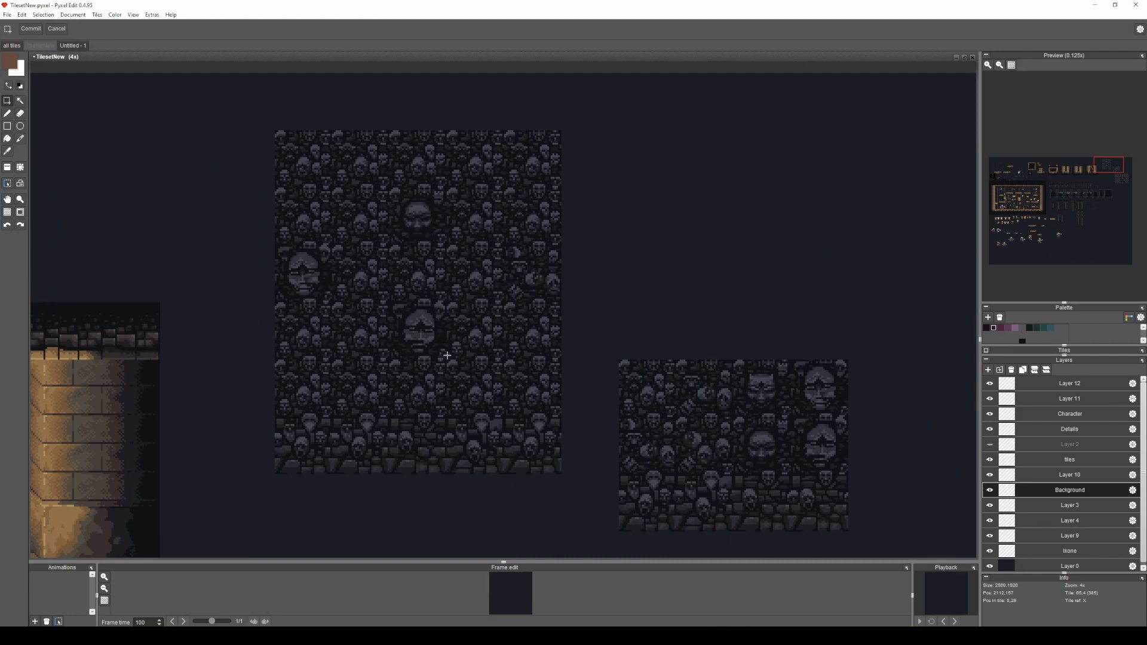
pyautogui.press('space')
pyautogui.moveTo(745, 453); pyautogui.dragTo(687, 412)
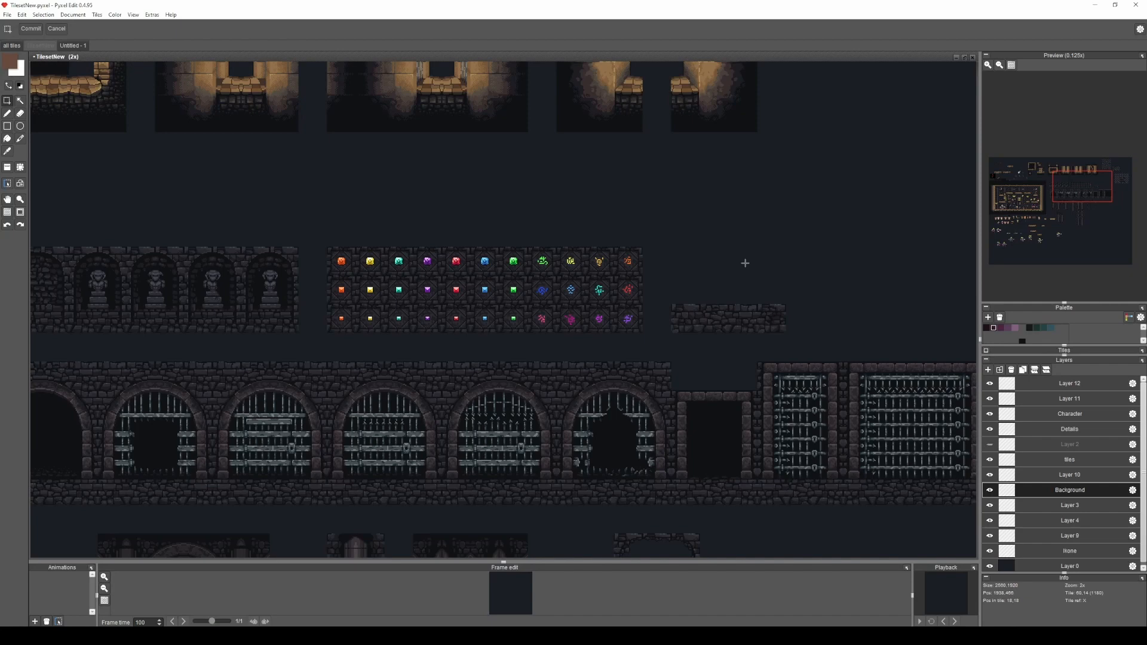
# Look over the gem, statue and gate background tiles, and return to the three skull tile blocks.
pyautogui.scroll(-1, 460, 388)
pyautogui.scroll(1, 618, 358)
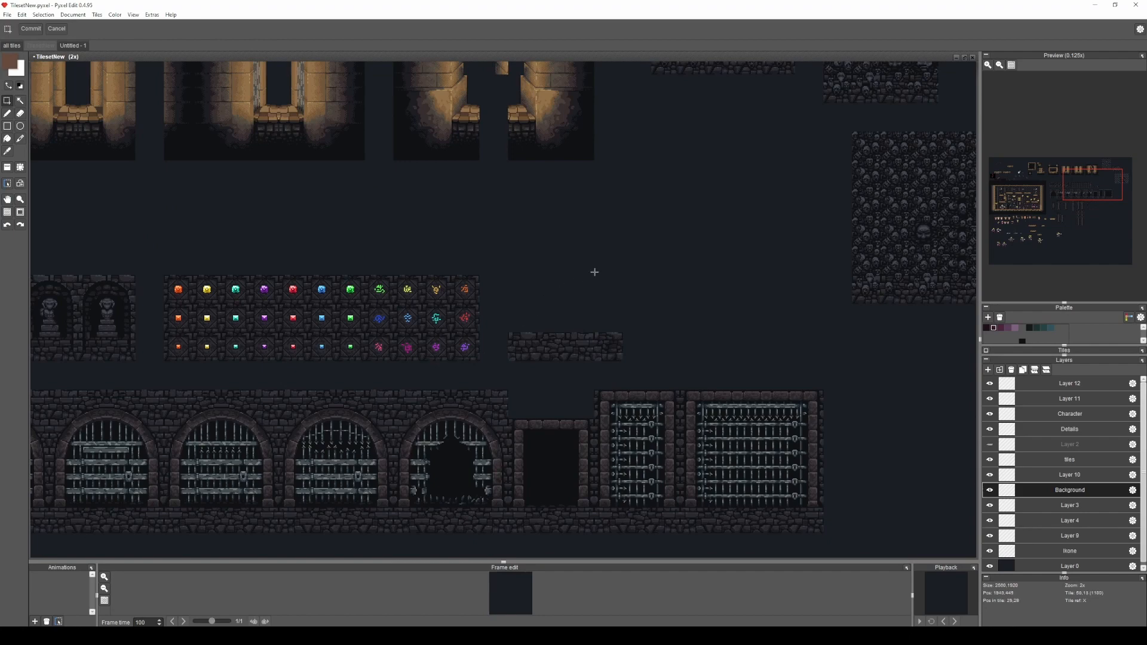
pyautogui.press('space')
pyautogui.moveTo(656, 293); pyautogui.dragTo(549, 439)
pyautogui.scroll(1, 695, 153)
pyautogui.moveTo(695, 153); pyautogui.dragTo(596, 282)
pyautogui.press('space')
pyautogui.moveTo(745, 355); pyautogui.dragTo(638, 309)
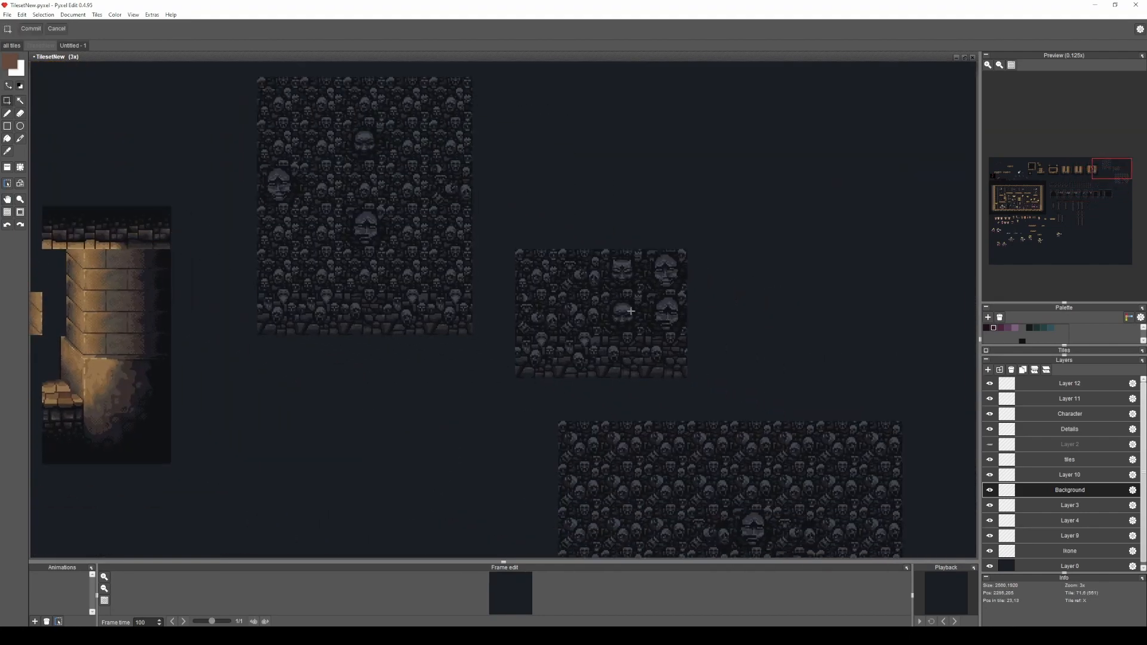